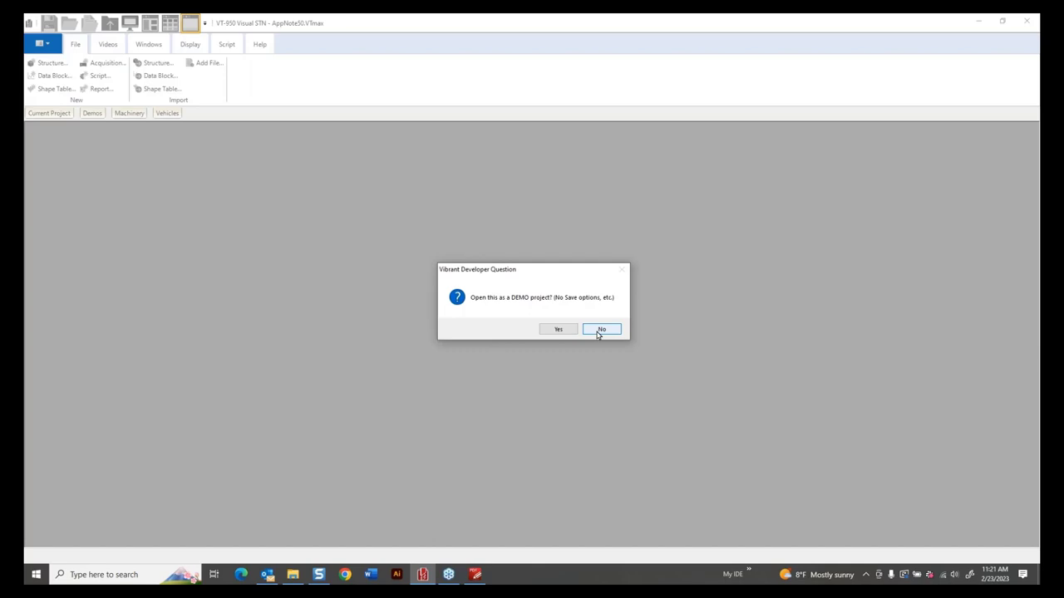
Open the AppNote50 project as a regular, non-demo project and run the Calculate Random Responses script
{"action": "left_click", "coordinate": [598, 331]}
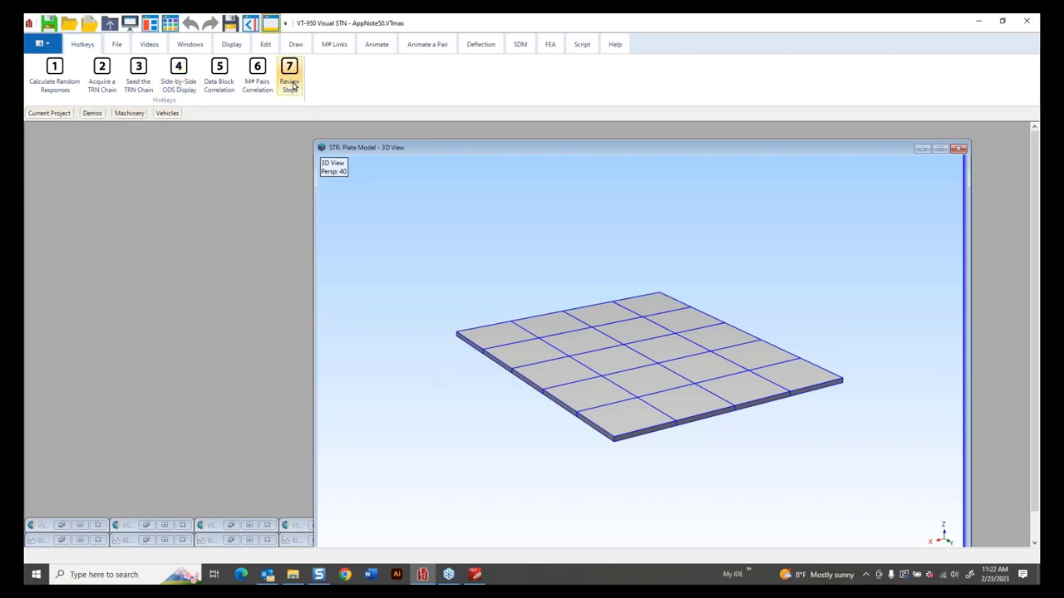
{"action": "left_click", "coordinate": [43, 81]}
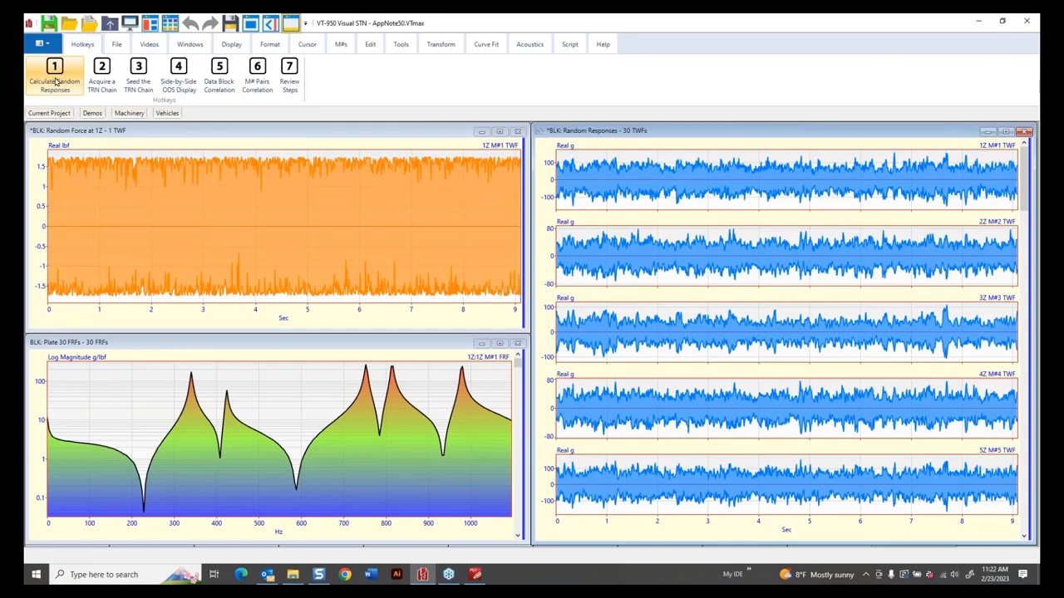
Display the Calculate Random Responses script steps, rerun the script and acknowledge its message after moving it aside
{"action": "left_click", "coordinate": [55, 75]}
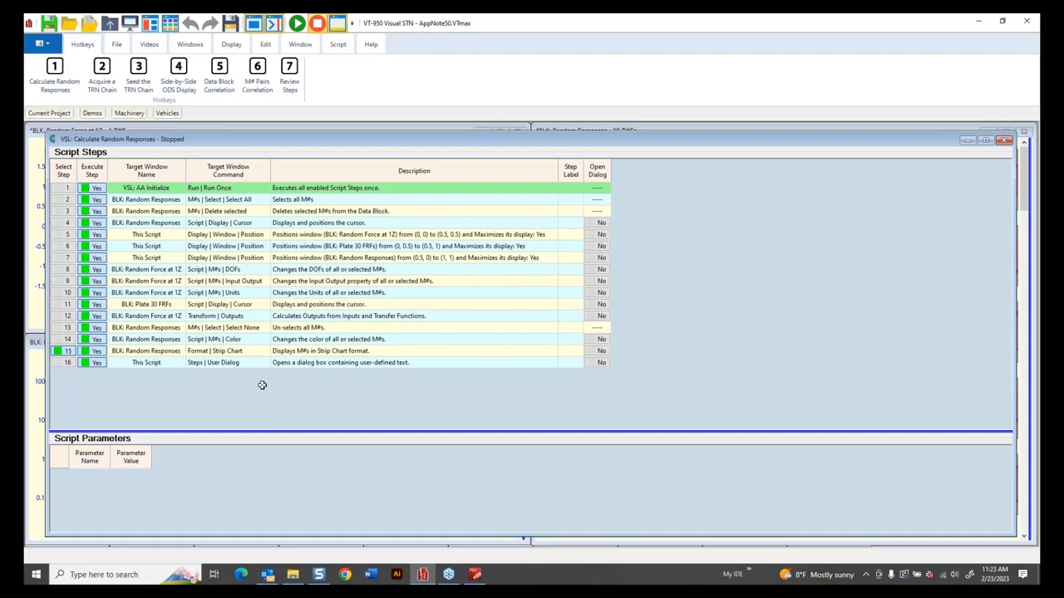
{"action": "left_click", "coordinate": [50, 74]}
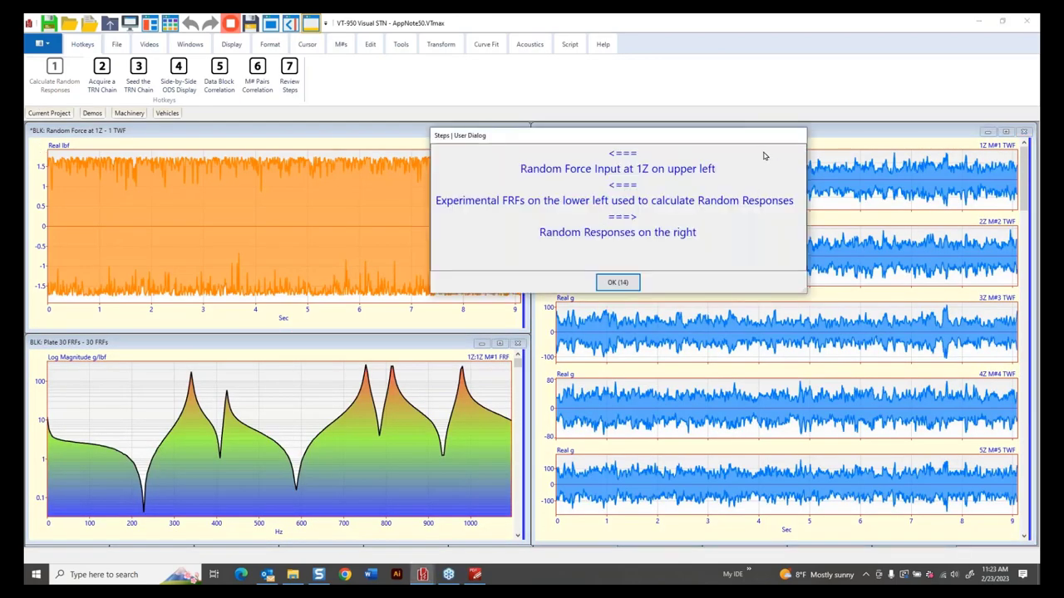
{"action": "left_click_drag", "start_coordinate": [748, 139], "coordinate": [721, 140]}
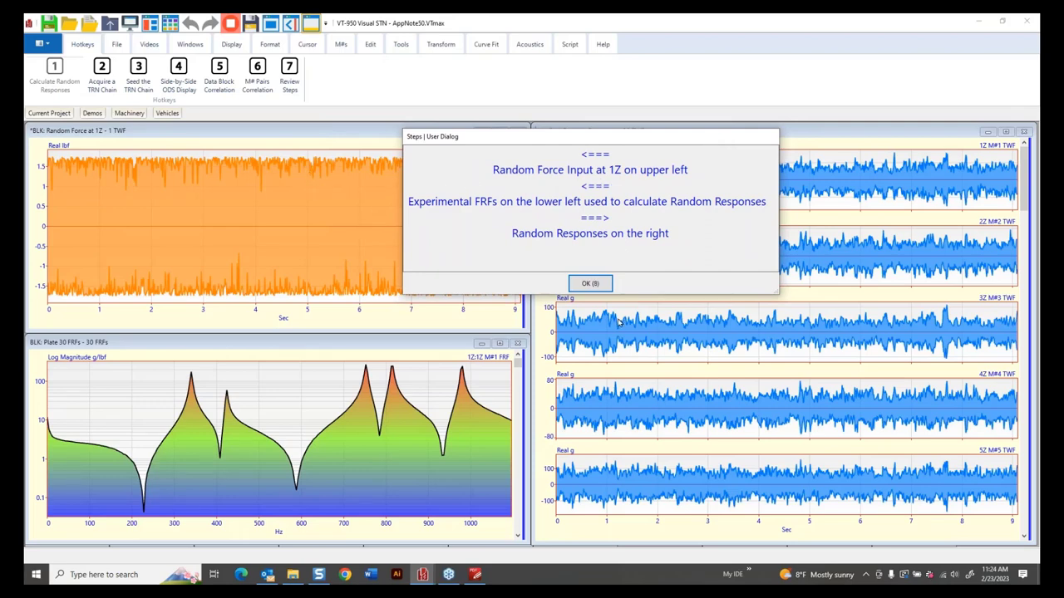
{"action": "left_click", "coordinate": [589, 284]}
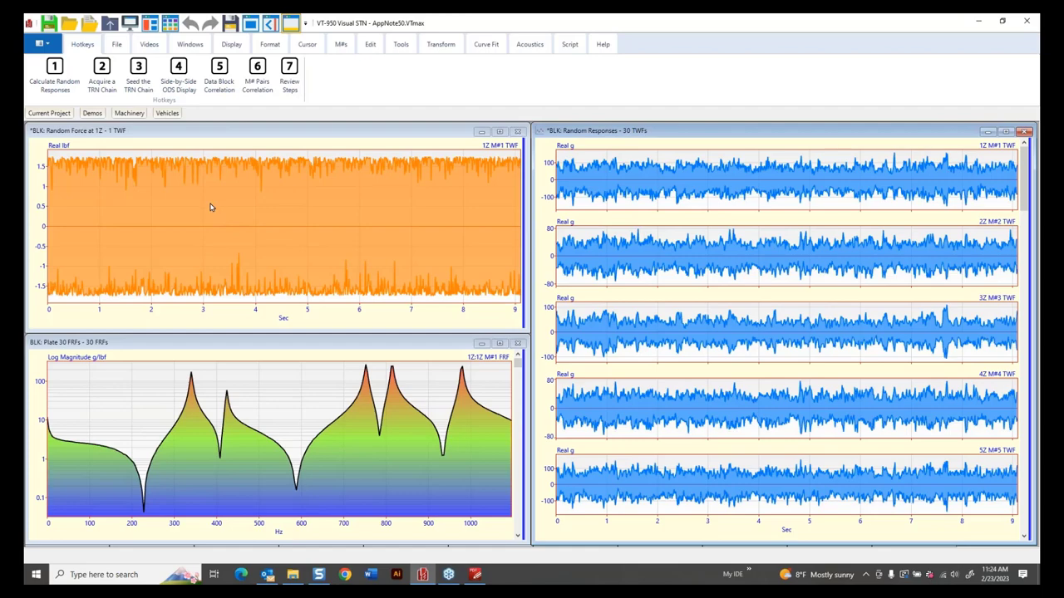
Zoom the Random Force at 1Z trace to the time range of about 2.1 to 2.5 seconds
{"action": "scroll", "coordinate": [197, 203], "scroll_direction": "up", "scroll_amount": 2}
{"action": "scroll", "coordinate": [195, 204], "scroll_direction": "up", "scroll_amount": 2}
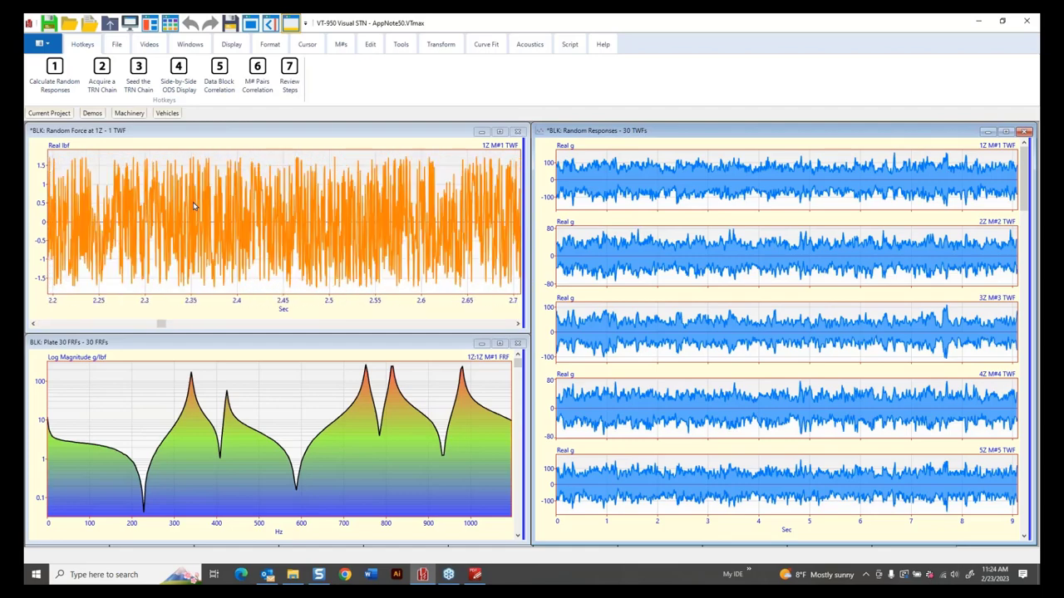
{"action": "scroll", "coordinate": [193, 207], "scroll_direction": "up", "scroll_amount": 2}
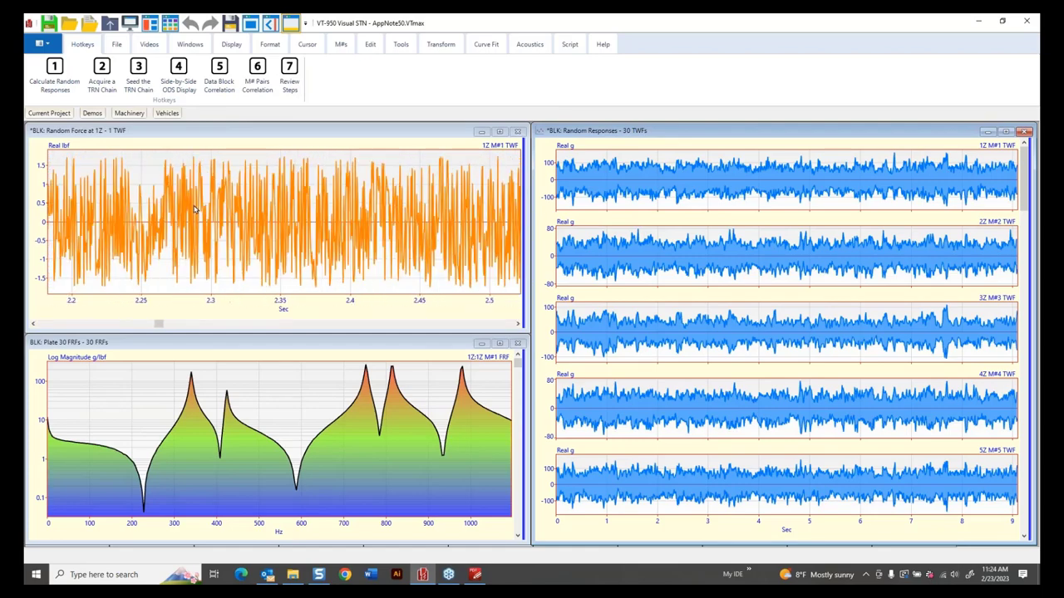
{"action": "scroll", "coordinate": [195, 209], "scroll_direction": "down", "scroll_amount": 3}
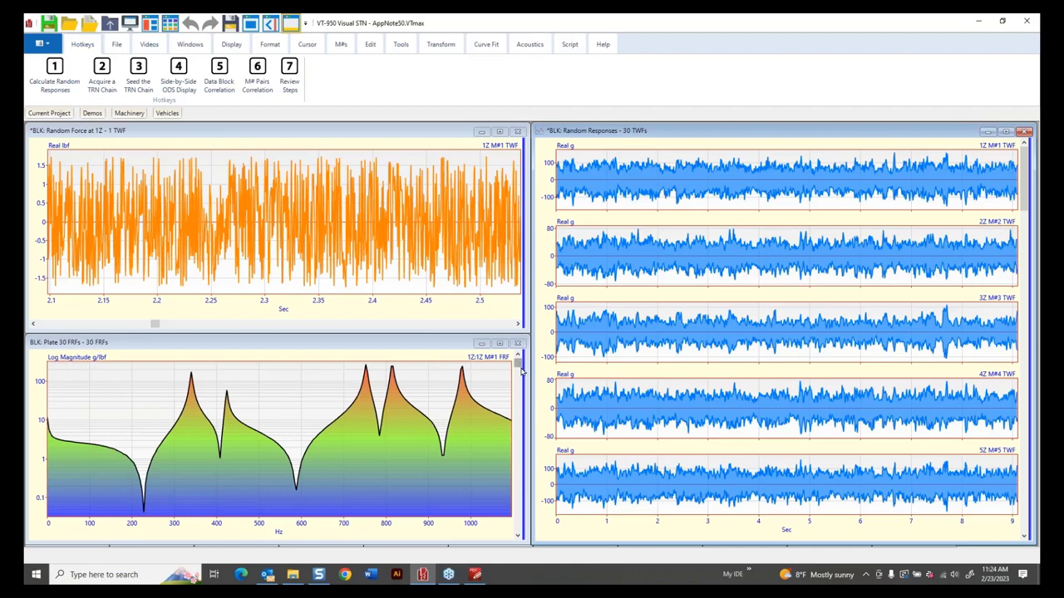
Expose the M#s spreadsheet of the Plate 30 FRFs data block and examine its DOFs from M#1 through M#30
{"action": "mouse_move", "coordinate": [518, 363]}
{"action": "left_mouse_down"}
{"action": "mouse_move", "coordinate": [523, 533]}
{"action": "mouse_move", "coordinate": [524, 360]}
{"action": "left_mouse_up"}
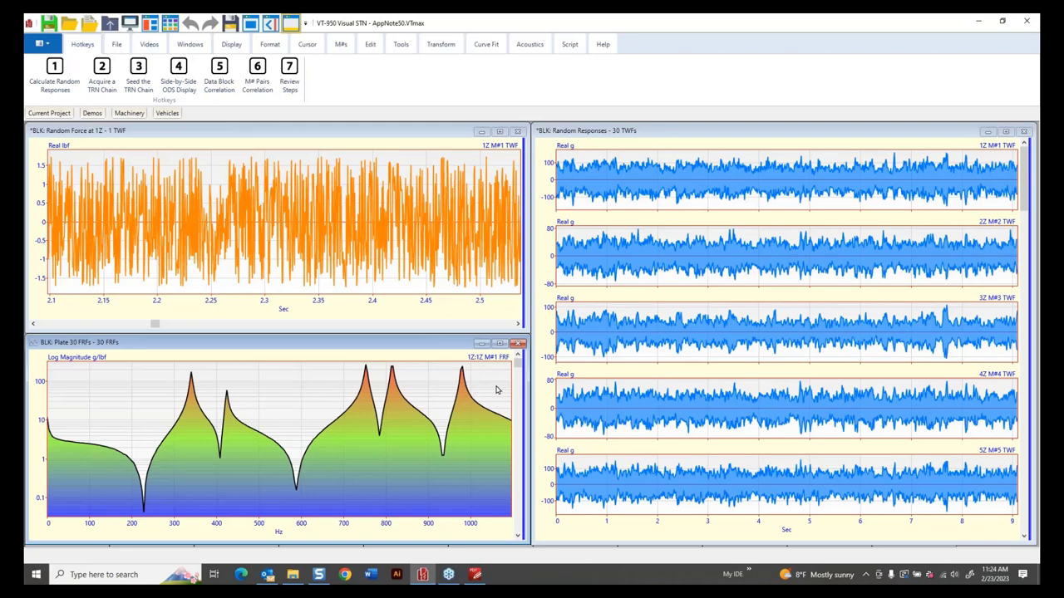
{"action": "left_click_drag", "start_coordinate": [525, 388], "coordinate": [341, 388]}
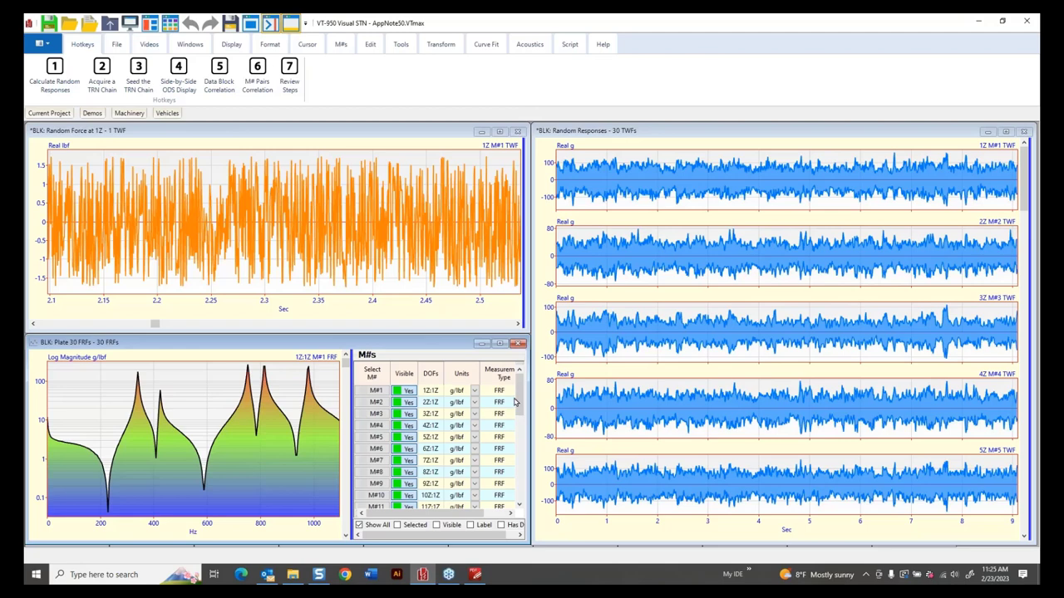
{"action": "left_click_drag", "start_coordinate": [521, 400], "coordinate": [402, 505]}
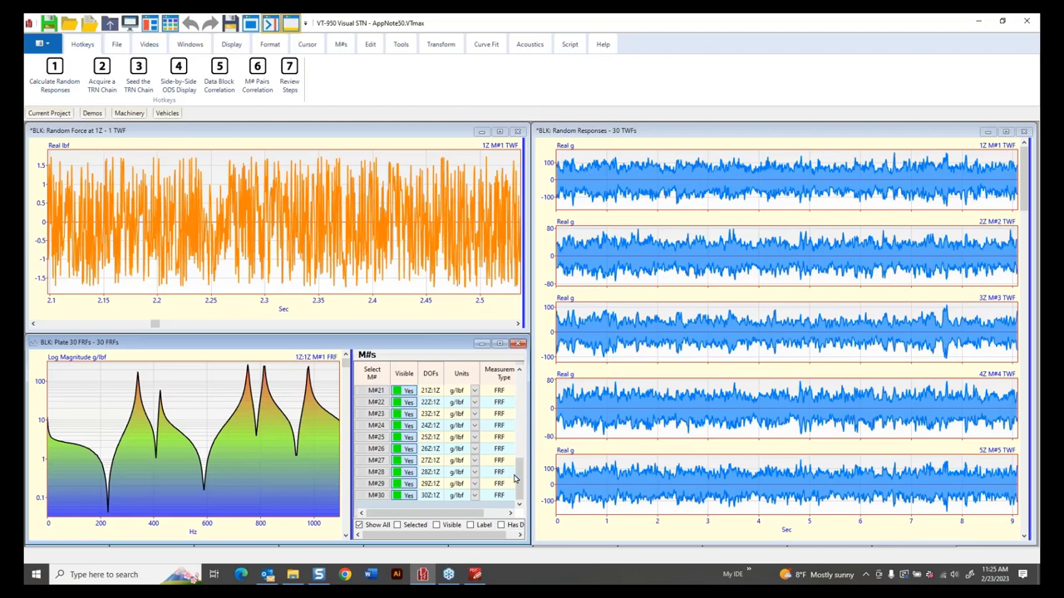
{"action": "scroll", "coordinate": [496, 472], "scroll_direction": "up", "scroll_amount": 7}
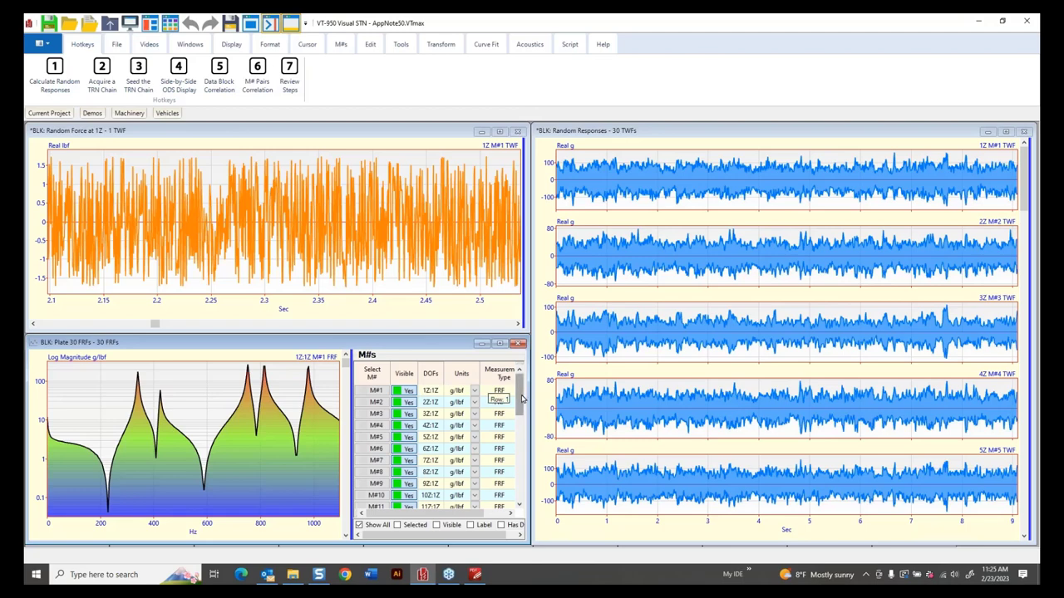
{"action": "left_click_drag", "start_coordinate": [522, 399], "coordinate": [527, 491]}
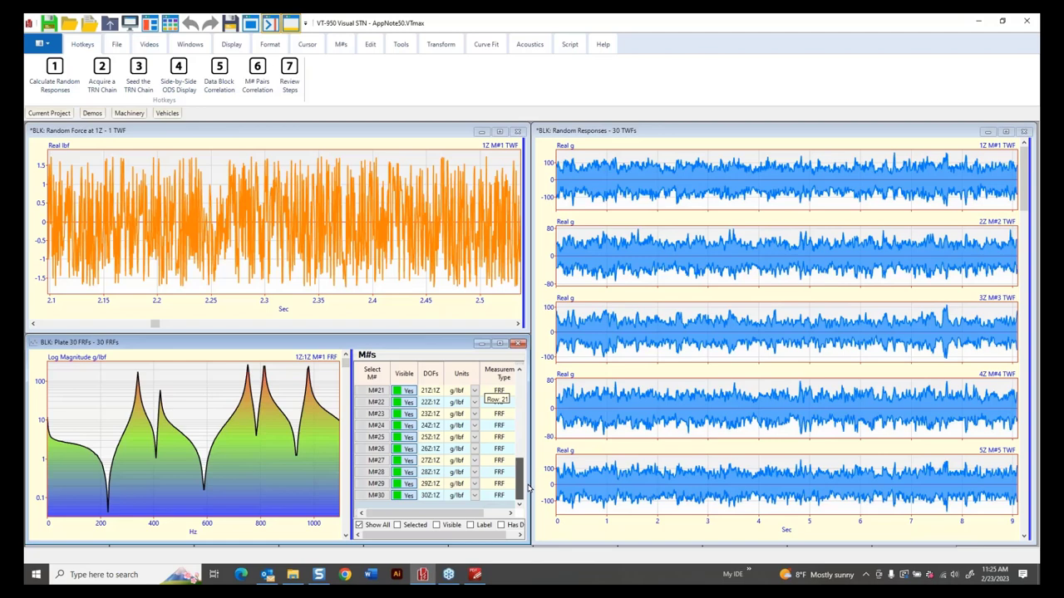
{"action": "left_click_drag", "start_coordinate": [528, 490], "coordinate": [519, 384]}
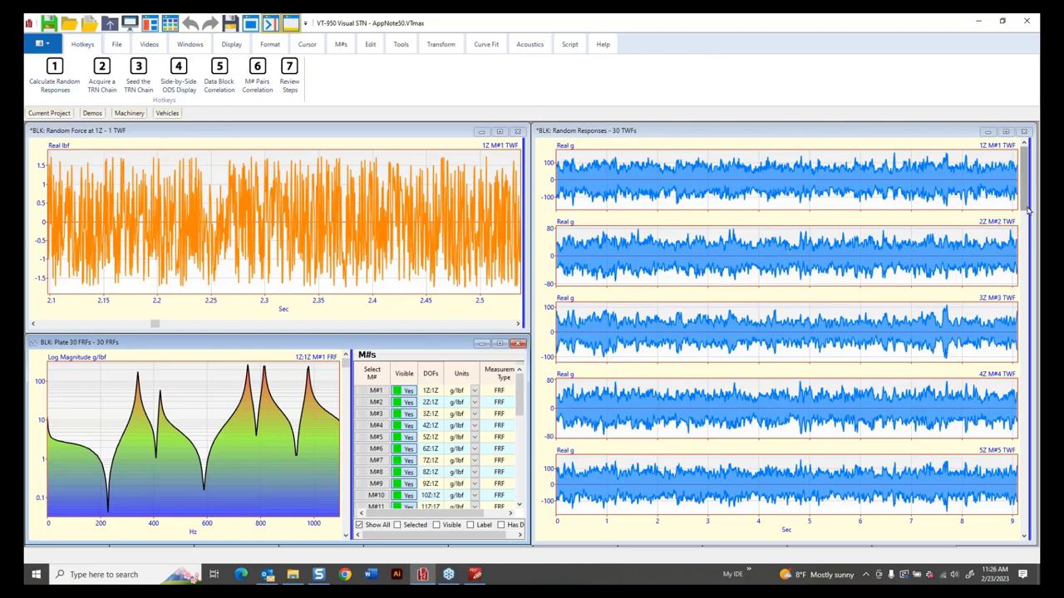
Browse the Random Responses traces, expose their M#s spreadsheet and zoom the traces to about 3.25 to 3.6 seconds
{"action": "left_click_drag", "start_coordinate": [1026, 205], "coordinate": [1024, 474]}
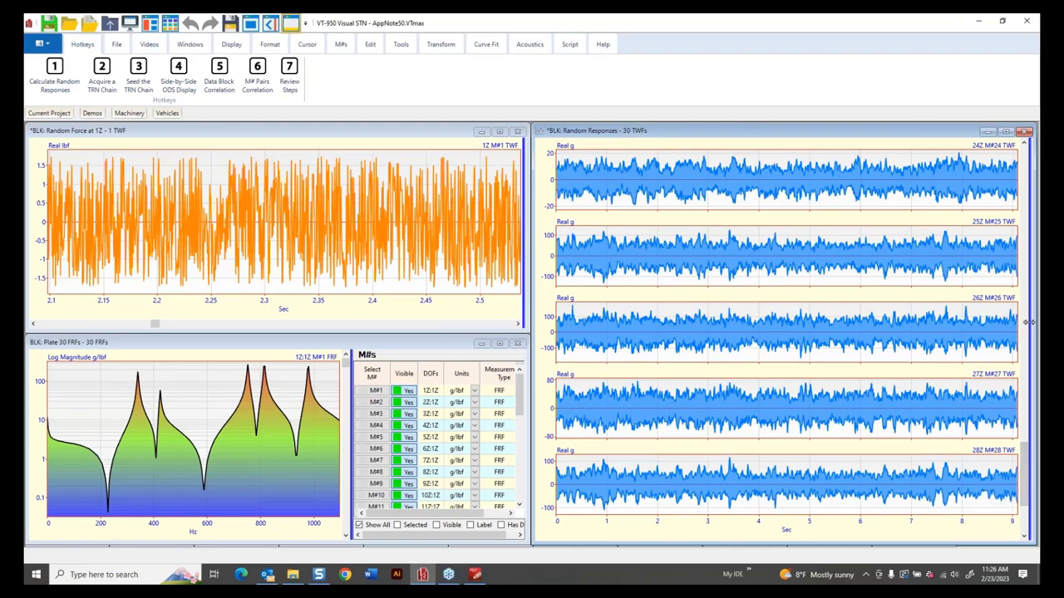
{"action": "left_click_drag", "start_coordinate": [1031, 320], "coordinate": [818, 314]}
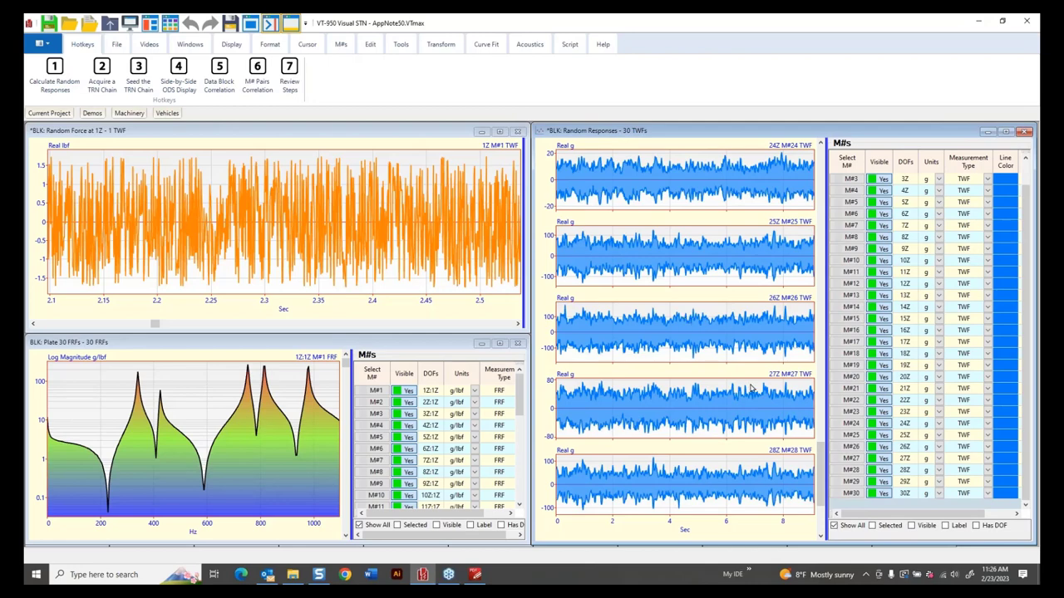
{"action": "left_click_drag", "start_coordinate": [821, 454], "coordinate": [831, 179]}
{"action": "scroll", "coordinate": [661, 202], "scroll_direction": "up", "scroll_amount": 4}
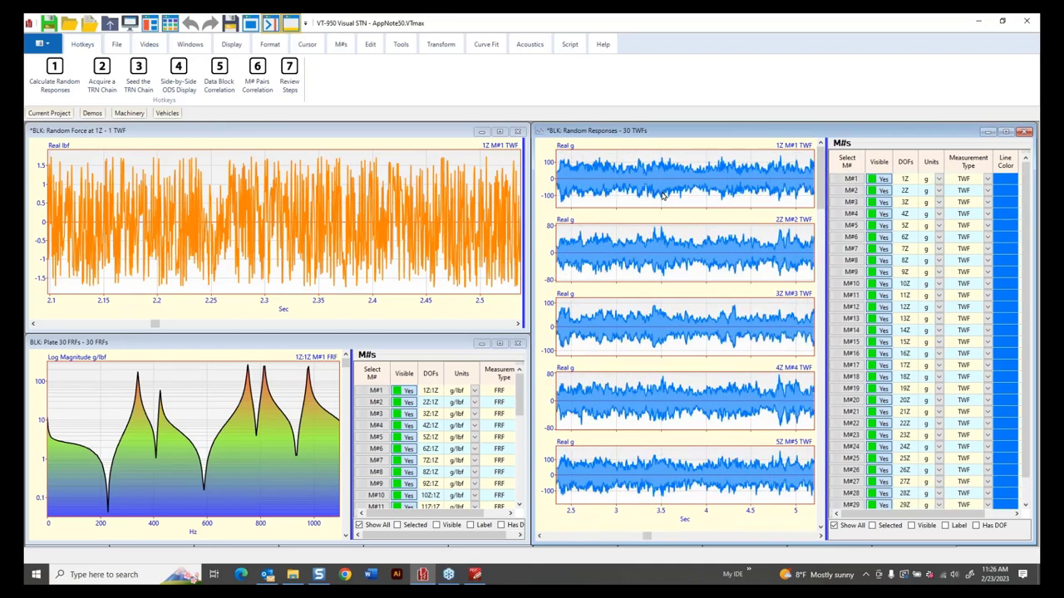
{"action": "scroll", "coordinate": [658, 203], "scroll_direction": "up", "scroll_amount": 2}
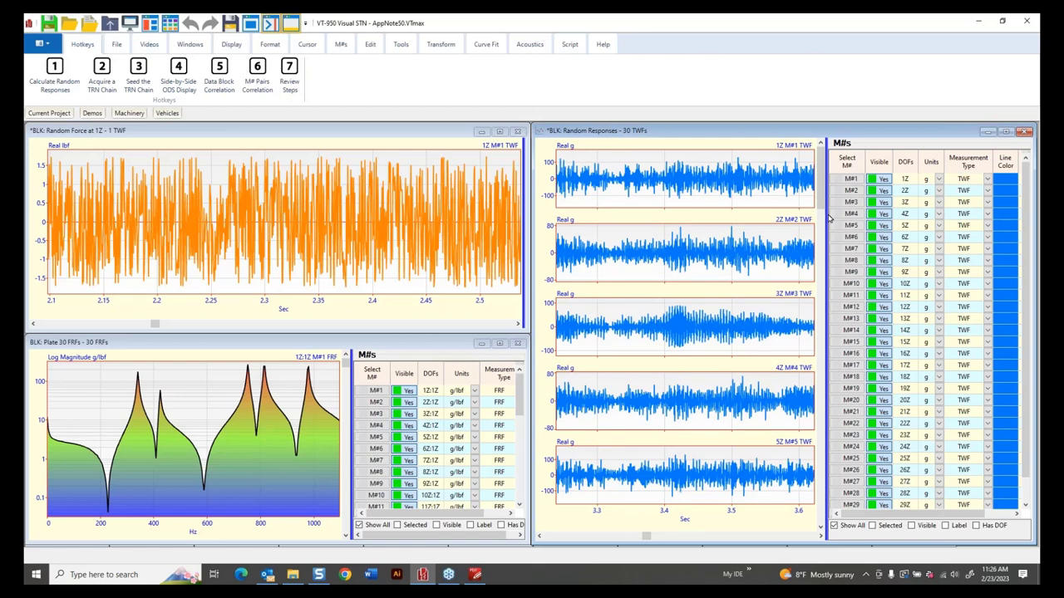
Widen the Random Responses M#s spreadsheet to check the Input Output property of its rows, and hide it again
{"action": "left_click_drag", "start_coordinate": [825, 216], "coordinate": [679, 209]}
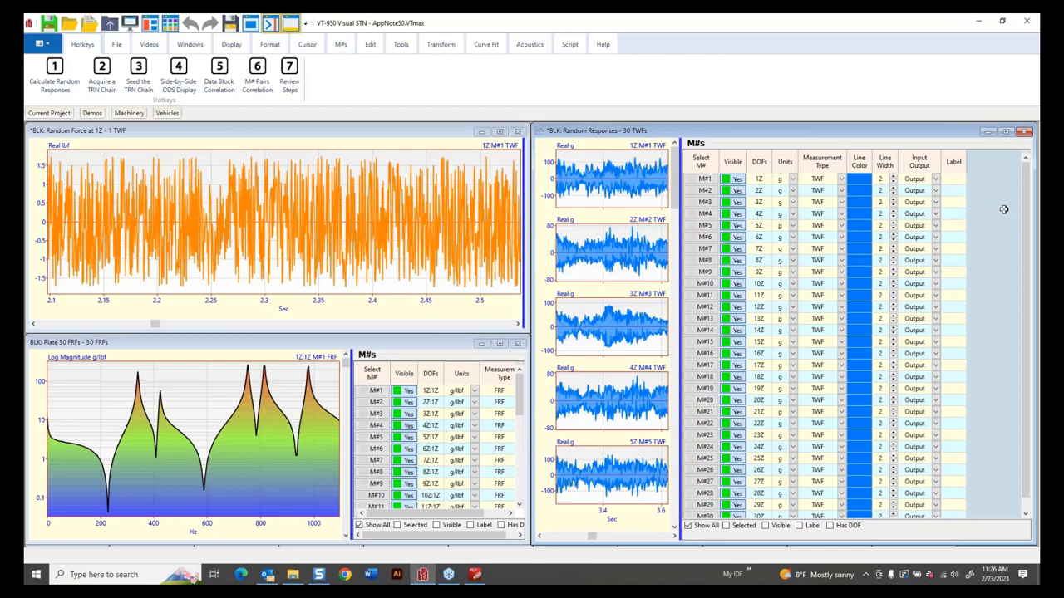
{"action": "left_click_drag", "start_coordinate": [1026, 238], "coordinate": [1028, 371]}
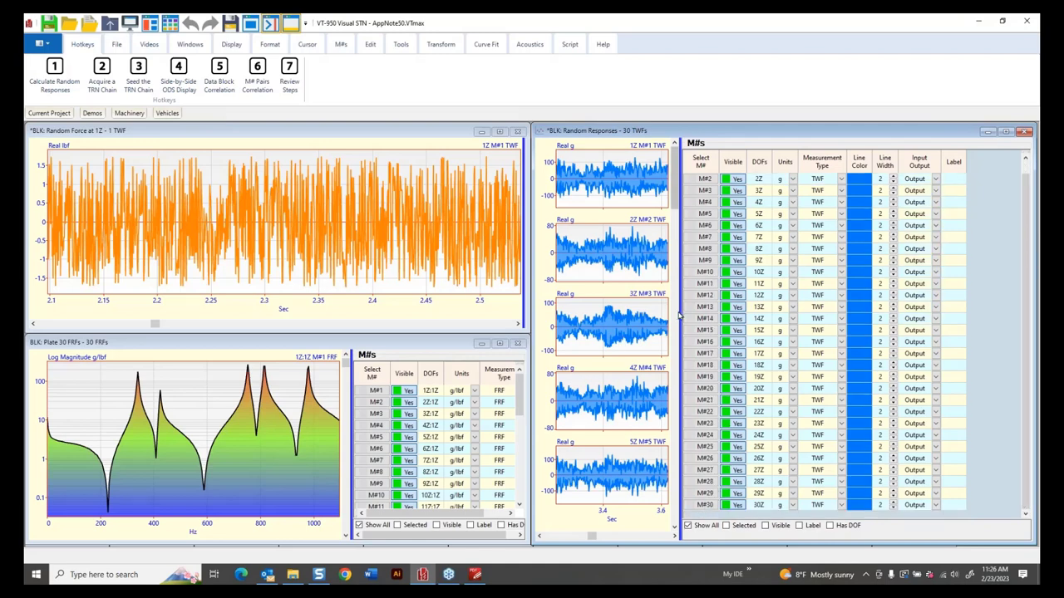
{"action": "left_click_drag", "start_coordinate": [680, 311], "coordinate": [1034, 298]}
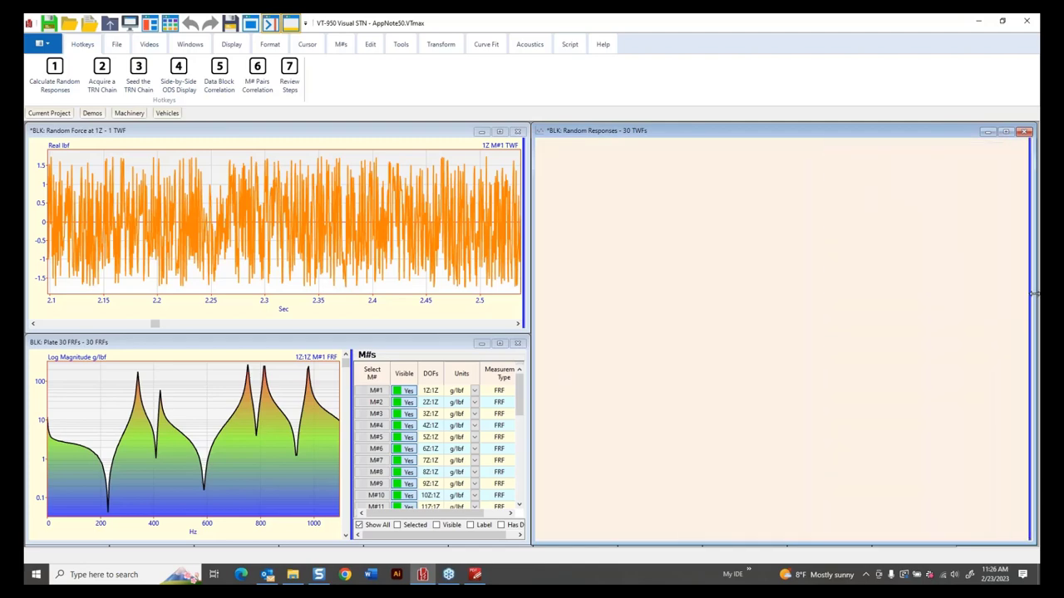
Switch to the presentation in PDF-XChange Editor and read the "Step 2 - Acquire the TRN Chain" slide
{"action": "left_click", "coordinate": [475, 576]}
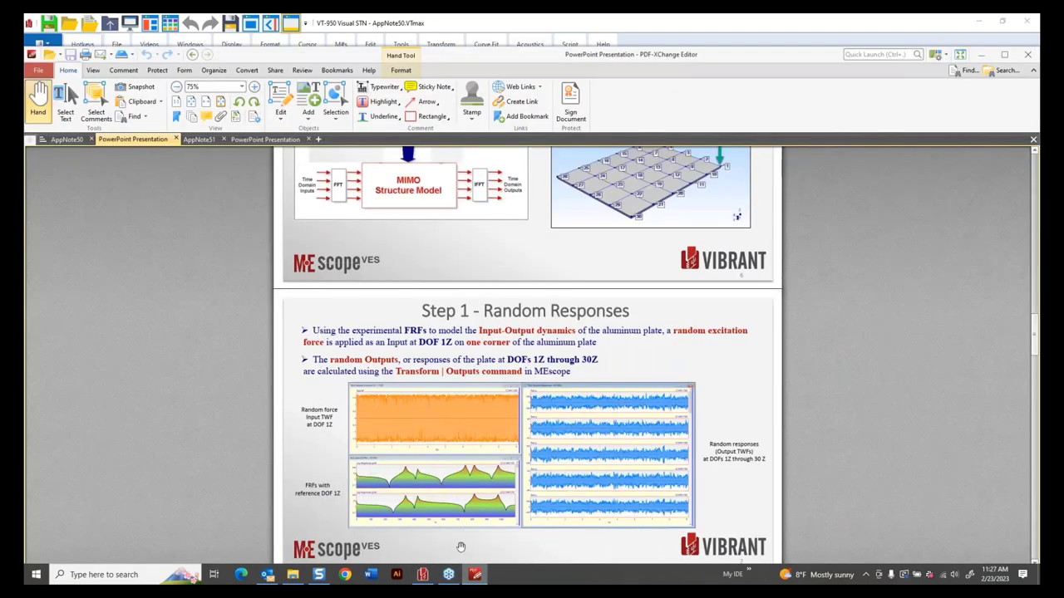
{"action": "scroll", "coordinate": [440, 363], "scroll_direction": "down", "scroll_amount": 3}
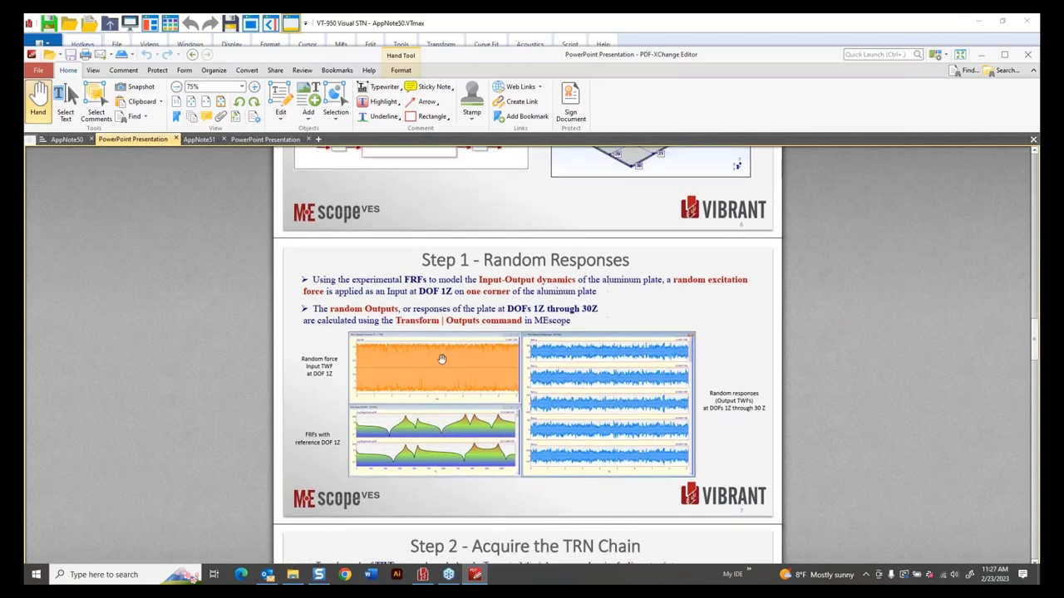
{"action": "scroll", "coordinate": [481, 366], "scroll_direction": "down", "scroll_amount": 3}
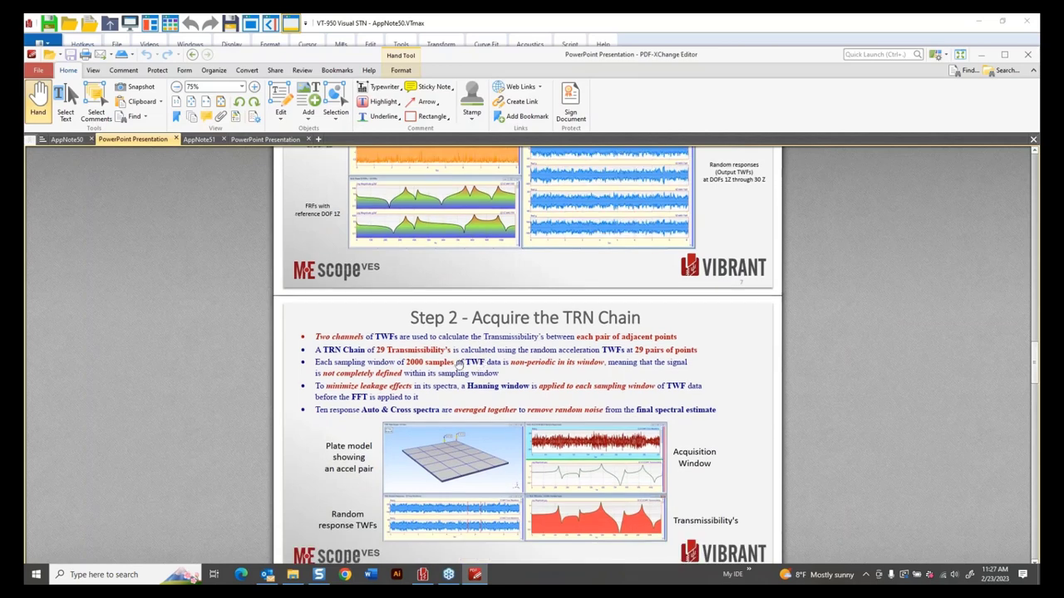
{"action": "scroll", "coordinate": [458, 363], "scroll_direction": "down", "scroll_amount": 1}
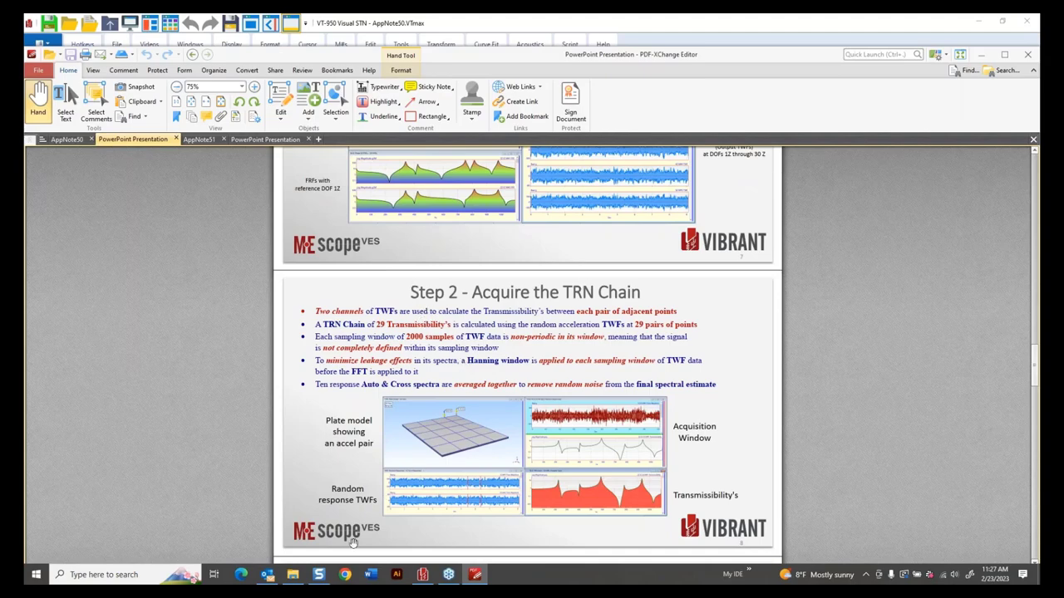
Return to the MEscope project, run the Acquire a TRN Chain script and acknowledge its introductory message
{"action": "left_click", "coordinate": [423, 576]}
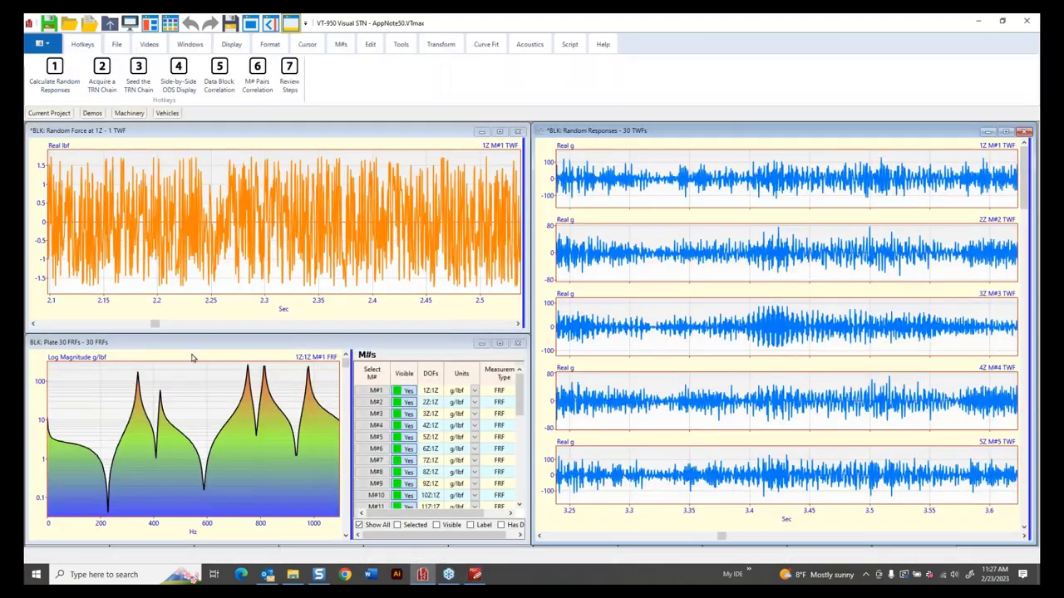
{"action": "left_click", "coordinate": [103, 74]}
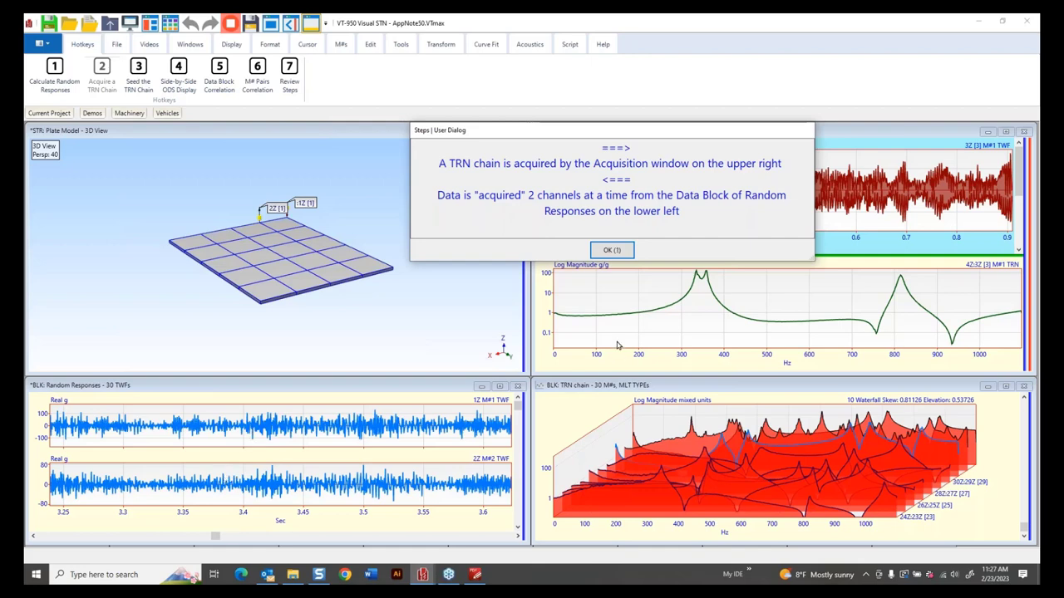
{"action": "left_click", "coordinate": [607, 249]}
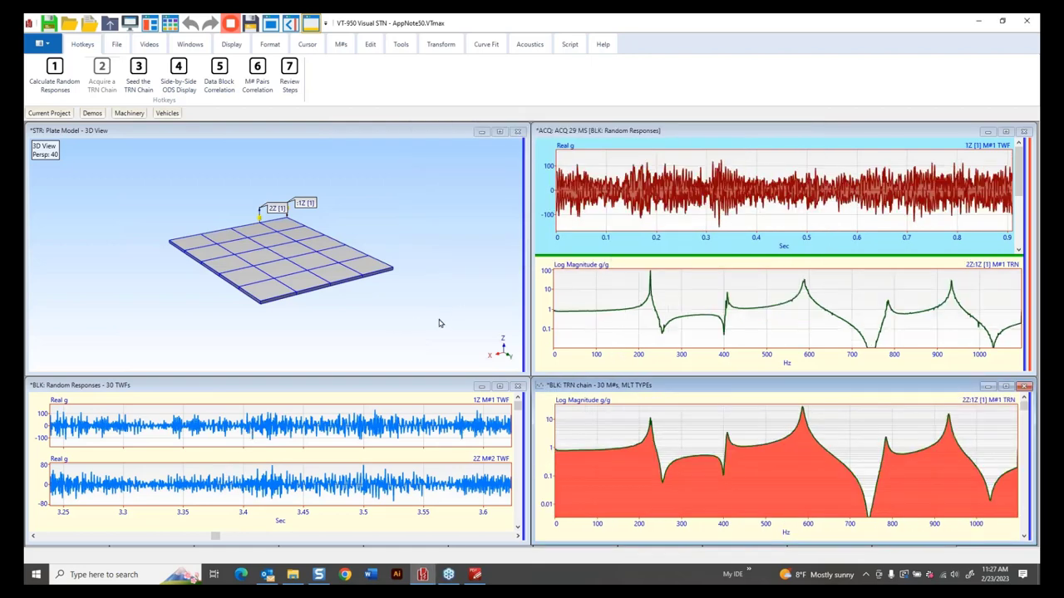
Enlarge the plate model in its 3D view and continue the TRN chain acquisition when asked
{"action": "scroll", "coordinate": [363, 308], "scroll_direction": "up", "scroll_amount": 3}
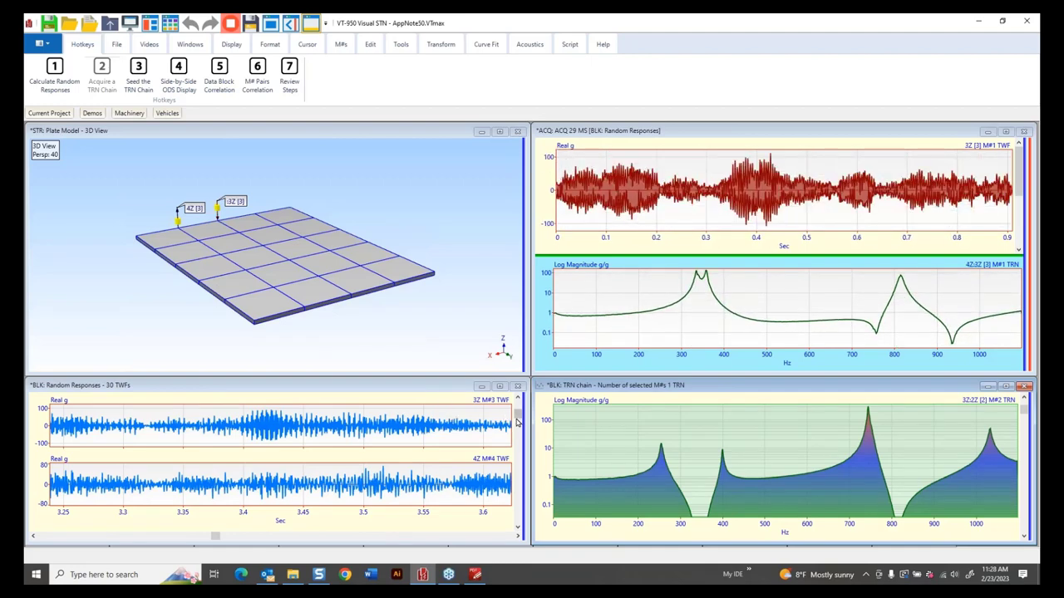
{"action": "left_click", "coordinate": [517, 406]}
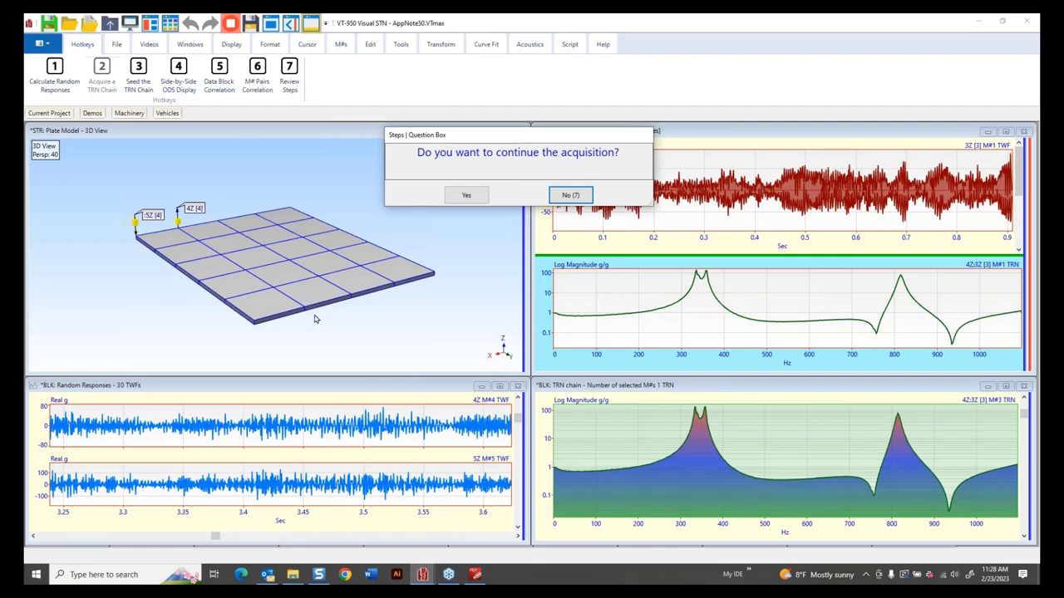
{"action": "left_click", "coordinate": [477, 195]}
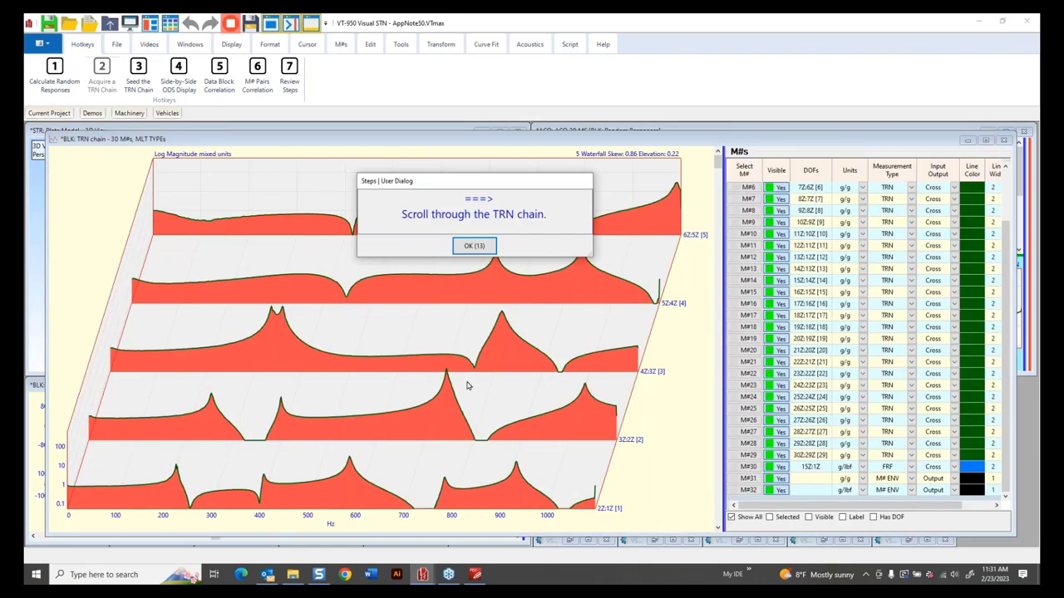
Acknowledge the script's message, look through the acquired TRN chain waterfall and select the M#31 magnitude envelope
{"action": "left_click", "coordinate": [481, 248]}
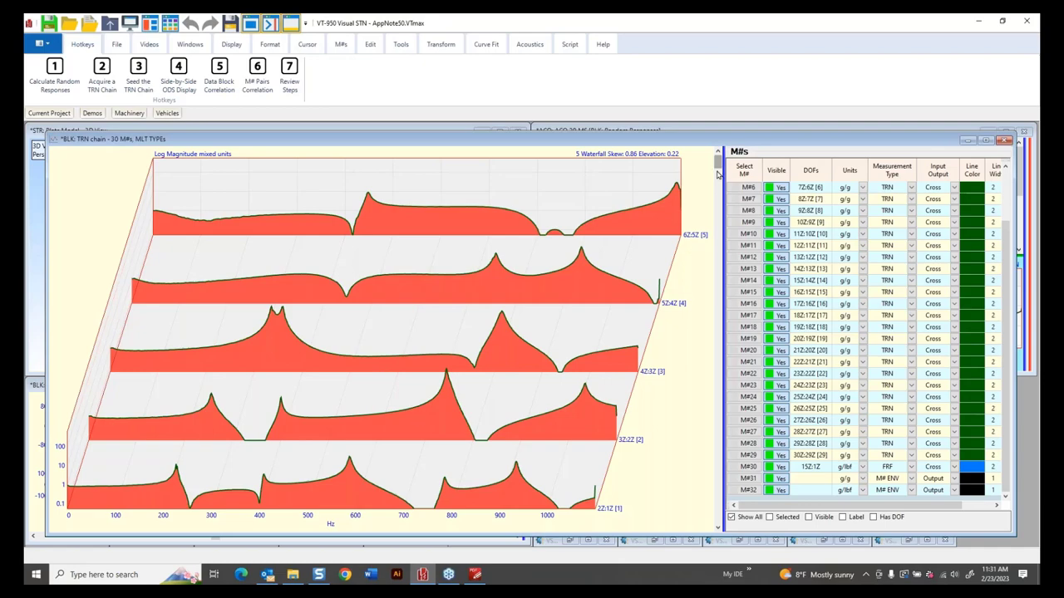
{"action": "left_click_drag", "start_coordinate": [718, 166], "coordinate": [720, 536]}
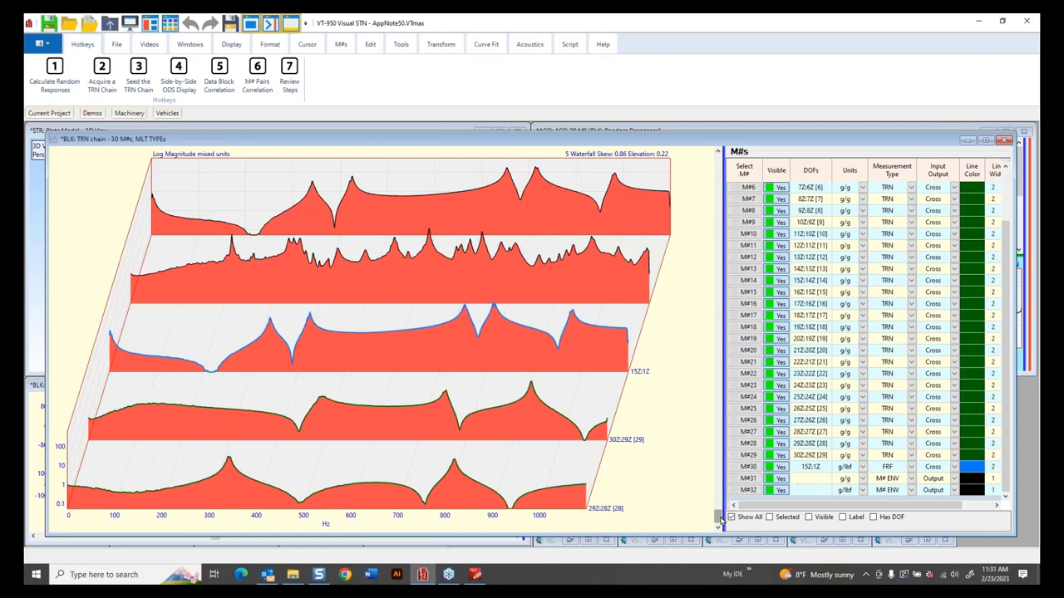
{"action": "mouse_move", "coordinate": [720, 519]}
{"action": "left_mouse_down"}
{"action": "mouse_move", "coordinate": [719, 505]}
{"action": "mouse_move", "coordinate": [719, 520]}
{"action": "left_mouse_up"}
{"action": "left_click", "coordinate": [750, 480]}
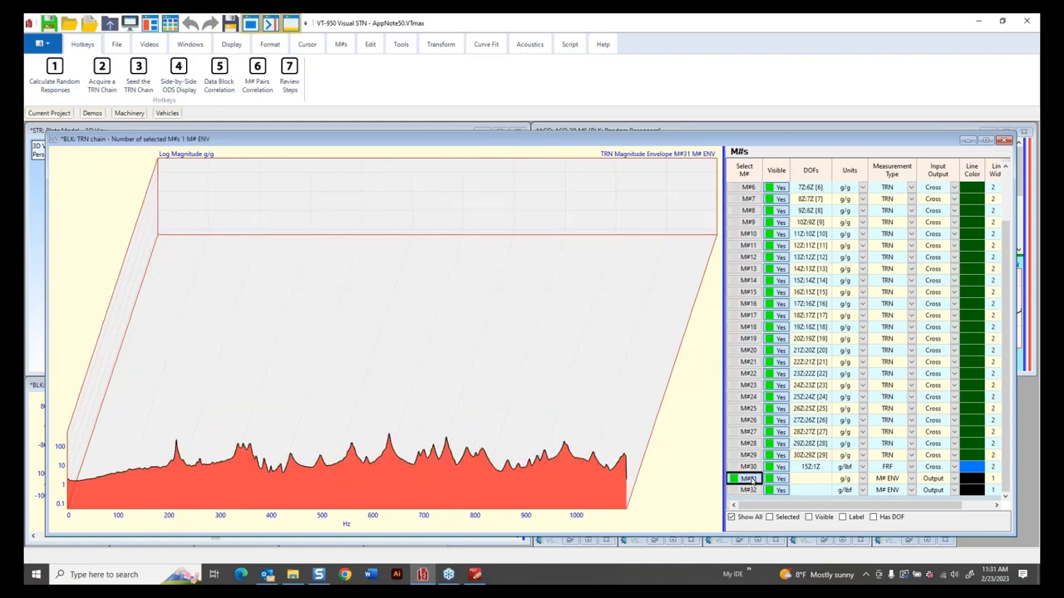
Deselect the M#31 envelope and look through the whole TRN chain waterfall at skew 1 and elevation about 0.39
{"action": "left_click", "coordinate": [731, 480]}
{"action": "left_click_drag", "start_coordinate": [718, 513], "coordinate": [720, 499]}
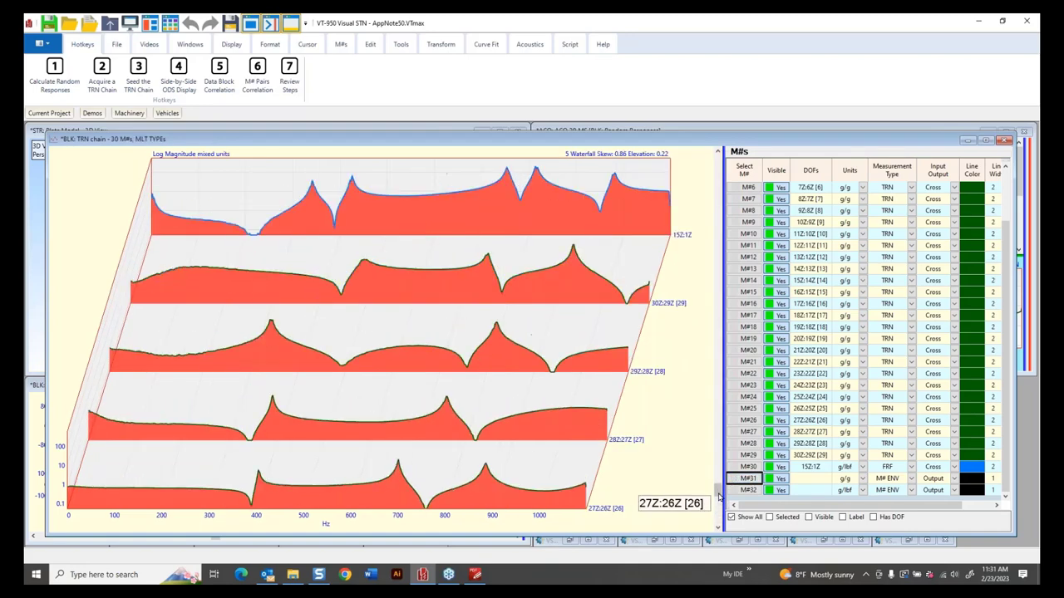
{"action": "left_click_drag", "start_coordinate": [662, 443], "coordinate": [723, 390]}
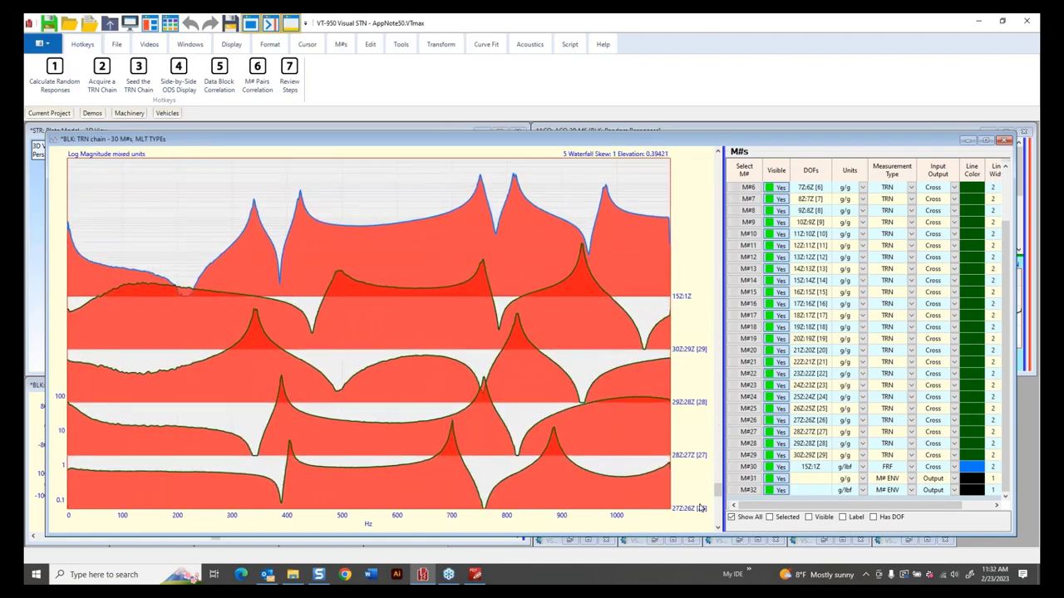
{"action": "left_click_drag", "start_coordinate": [718, 490], "coordinate": [740, 158]}
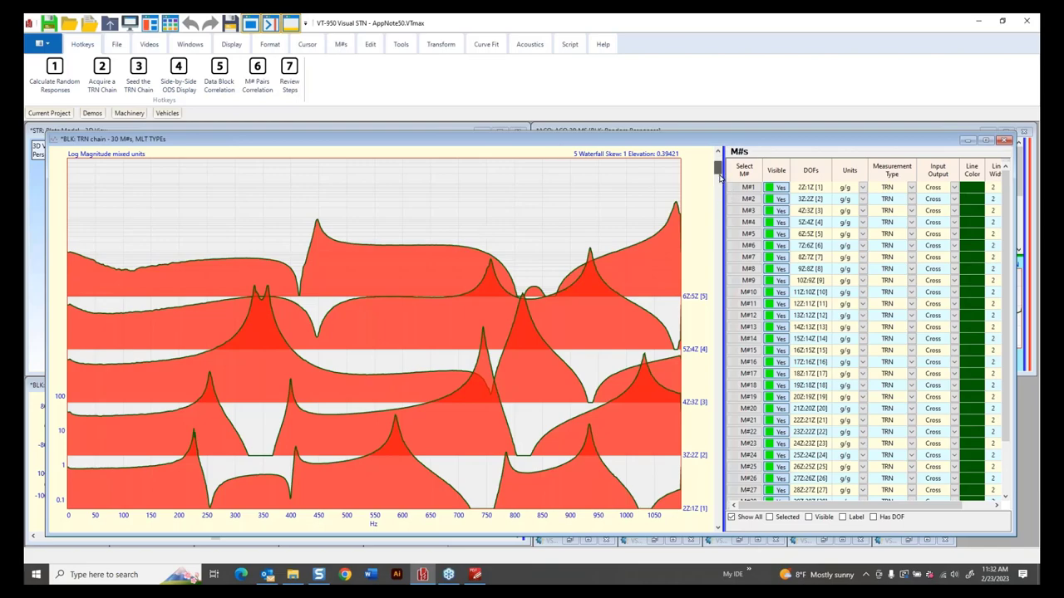
{"action": "mouse_move", "coordinate": [718, 163]}
{"action": "left_mouse_down"}
{"action": "mouse_move", "coordinate": [718, 490]}
{"action": "mouse_move", "coordinate": [697, 499]}
{"action": "mouse_move", "coordinate": [698, 532]}
{"action": "left_mouse_up"}
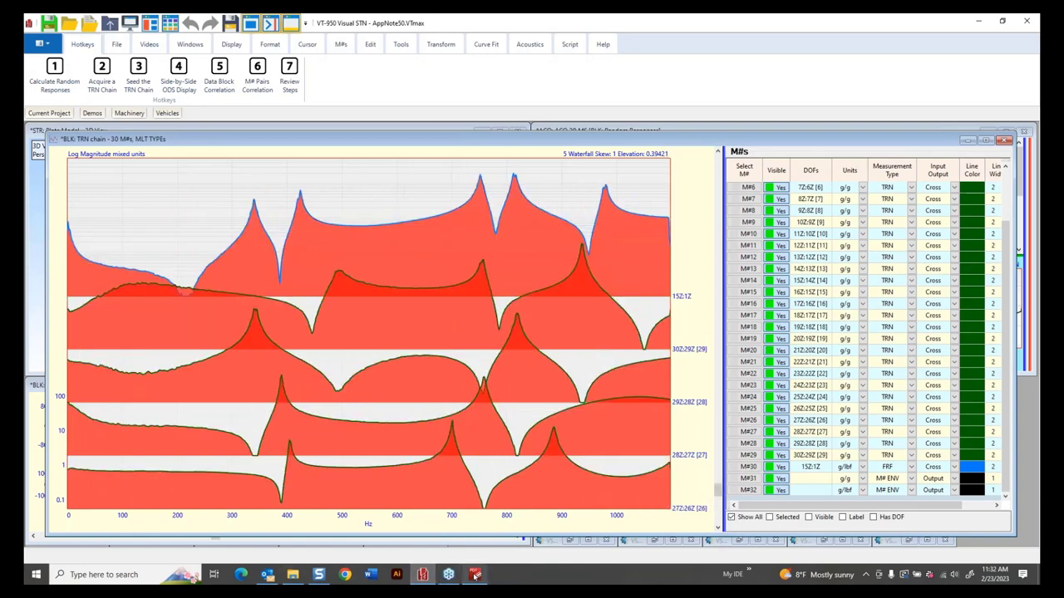
Switch to the presentation in PDF-XChange Editor to read the TRN chain slides, and return to MEscope to check the M#s DOFs
{"action": "left_click", "coordinate": [476, 574]}
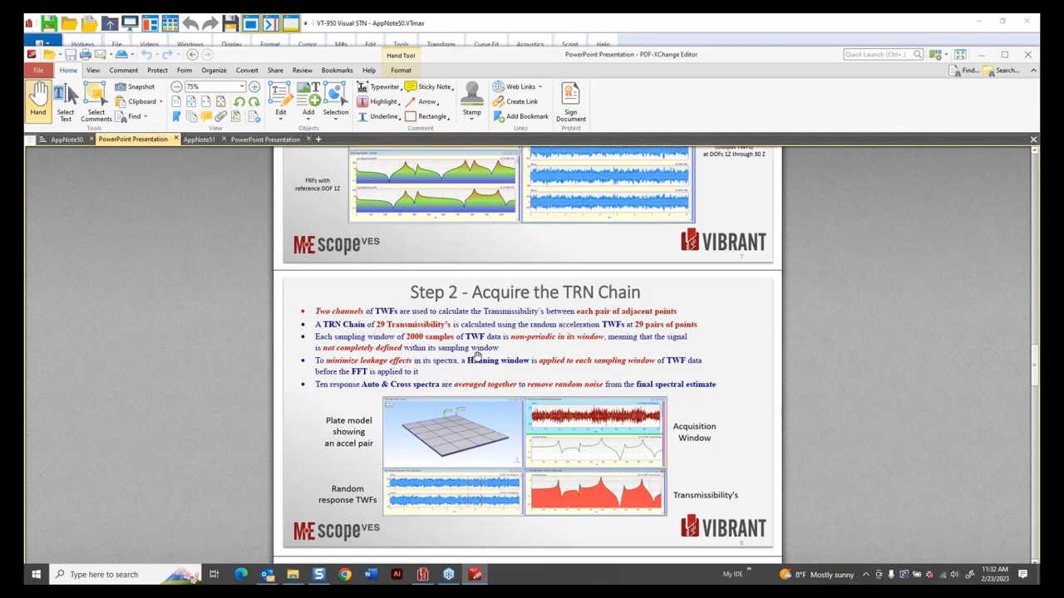
{"action": "scroll", "coordinate": [478, 356], "scroll_direction": "down", "scroll_amount": 1}
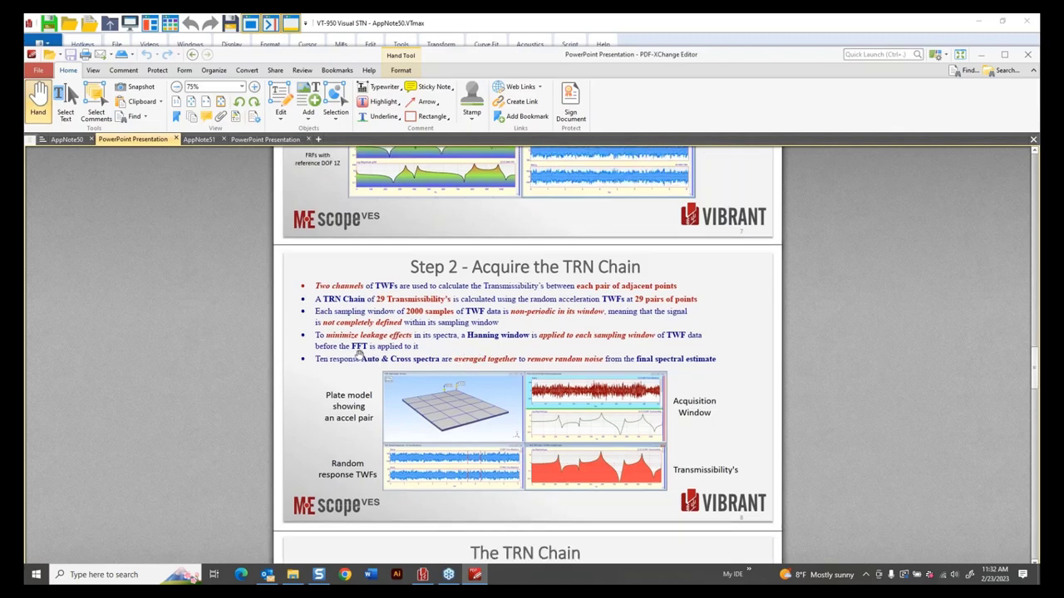
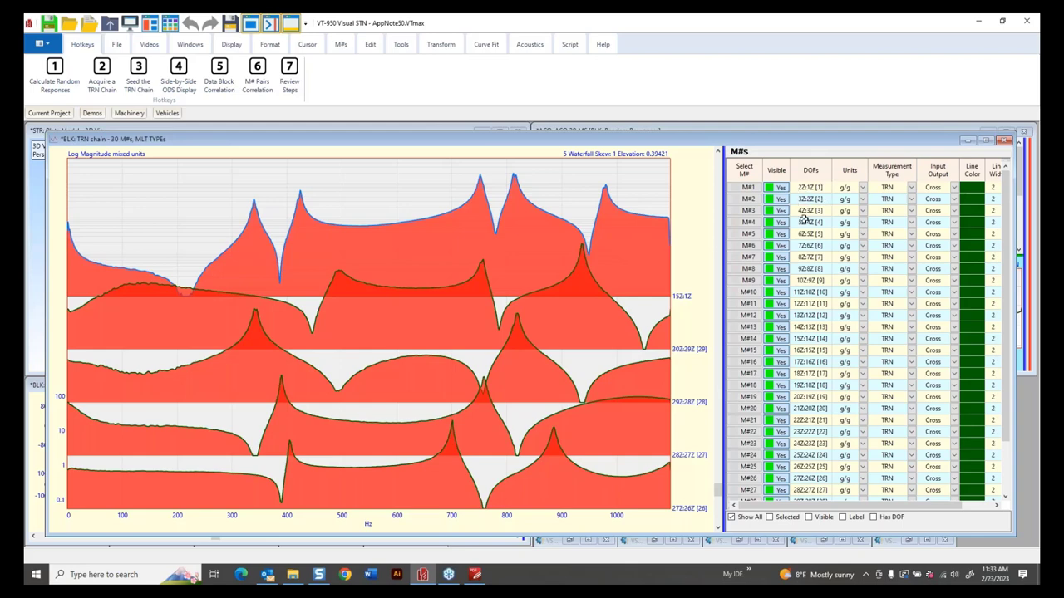
{"action": "scroll", "coordinate": [790, 308], "scroll_direction": "down", "scroll_amount": 2}
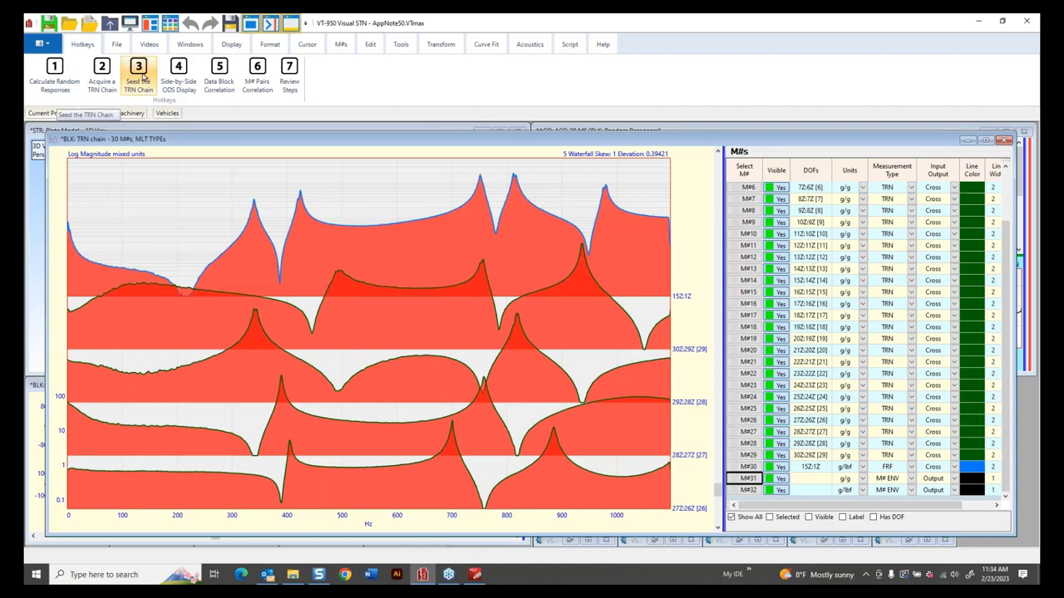
Run the Seed the TRN Chain script, acknowledge its message and bring the first transmissibilities of the TRN chain into display
{"action": "left_click", "coordinate": [139, 71]}
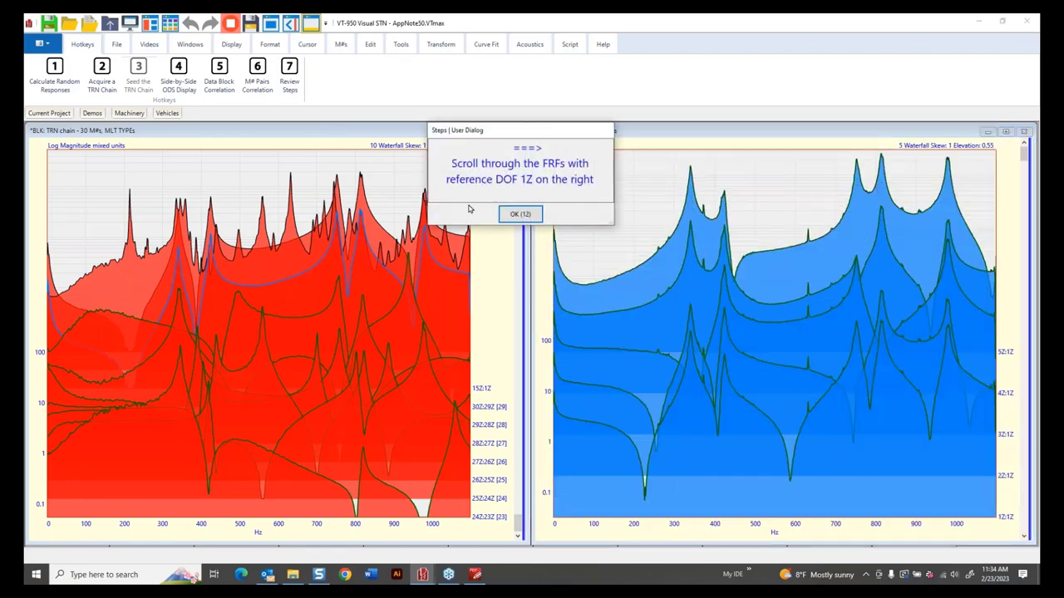
{"action": "left_click", "coordinate": [525, 214]}
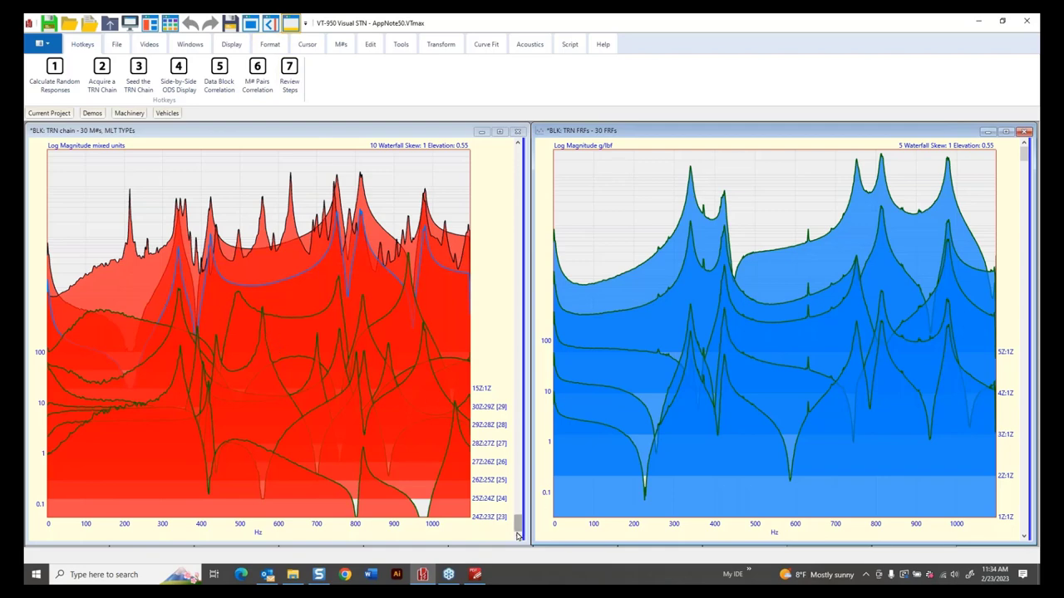
{"action": "left_click_drag", "start_coordinate": [519, 507], "coordinate": [518, 153]}
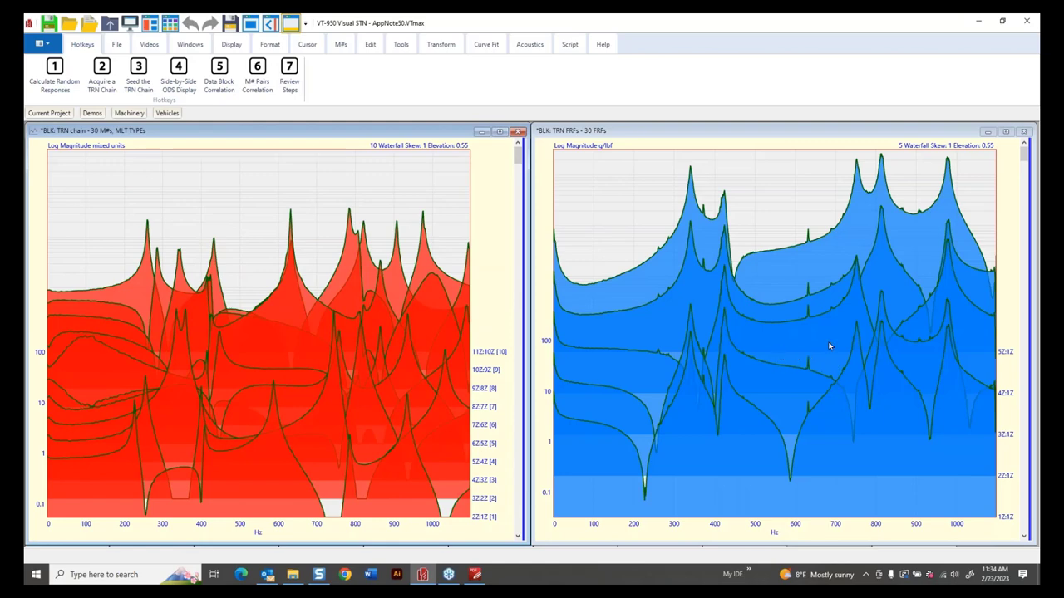
Look through the seeded TRN FRFs waterfall with reference DOF 1Z and examine where the peaks of the FRFs line up
{"action": "left_click", "coordinate": [768, 187]}
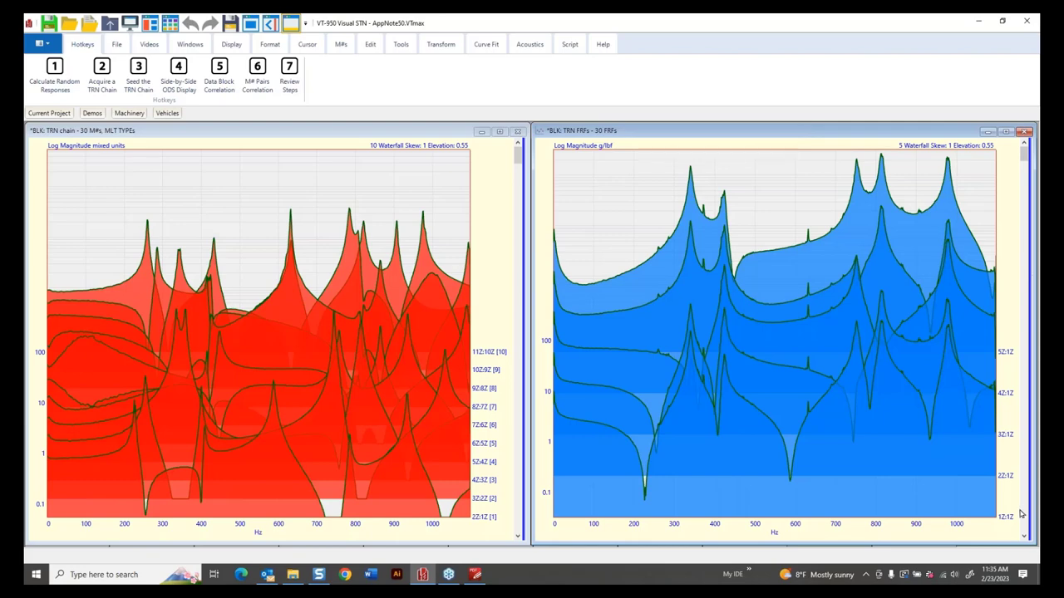
{"action": "scroll", "coordinate": [1021, 515], "scroll_direction": "down", "scroll_amount": 1}
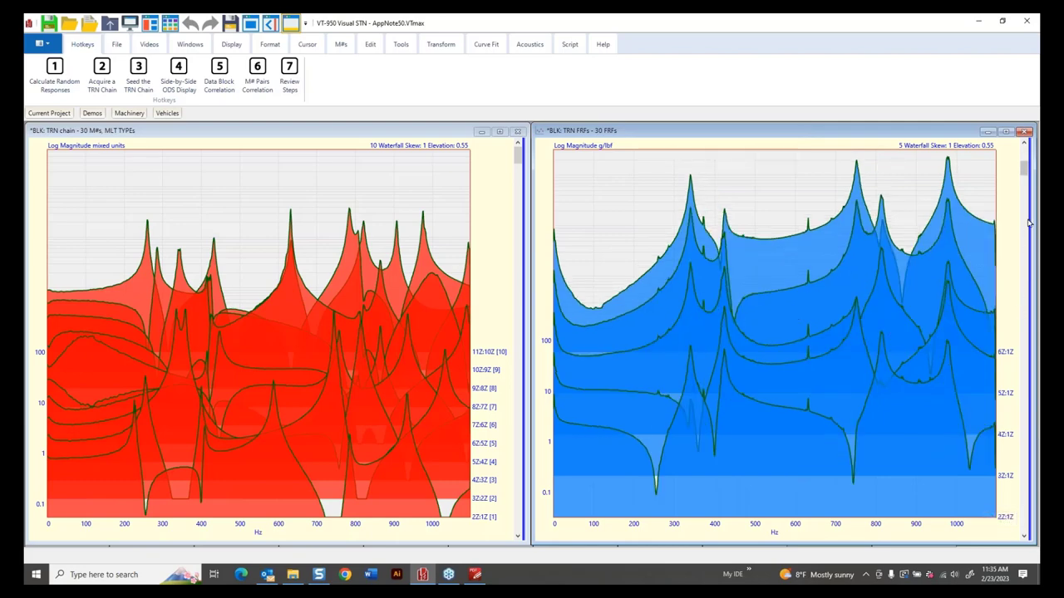
{"action": "left_click_drag", "start_coordinate": [1022, 173], "coordinate": [1024, 425]}
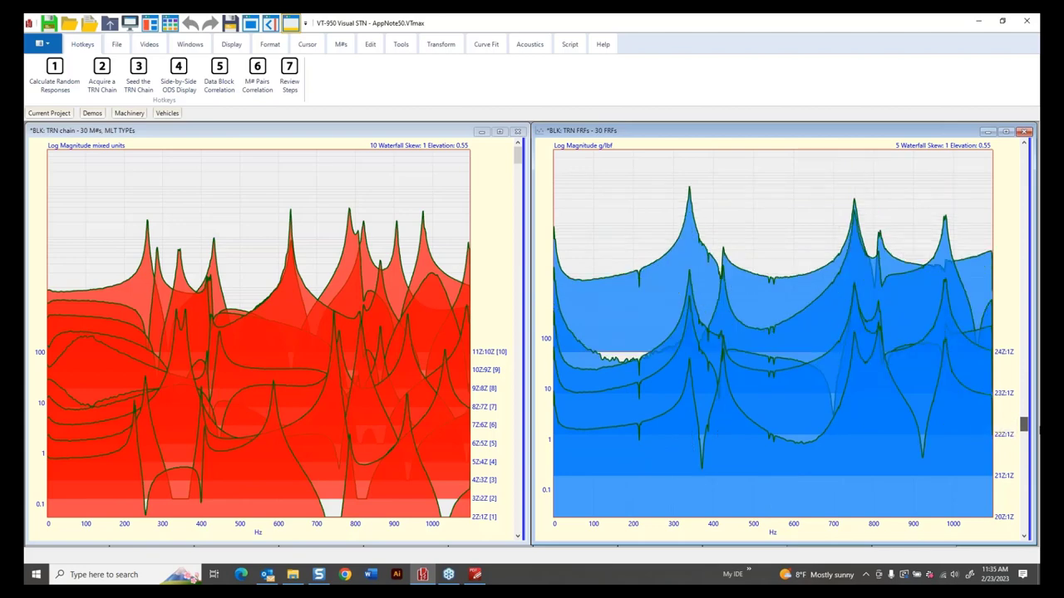
{"action": "left_click_drag", "start_coordinate": [1024, 425], "coordinate": [1024, 412]}
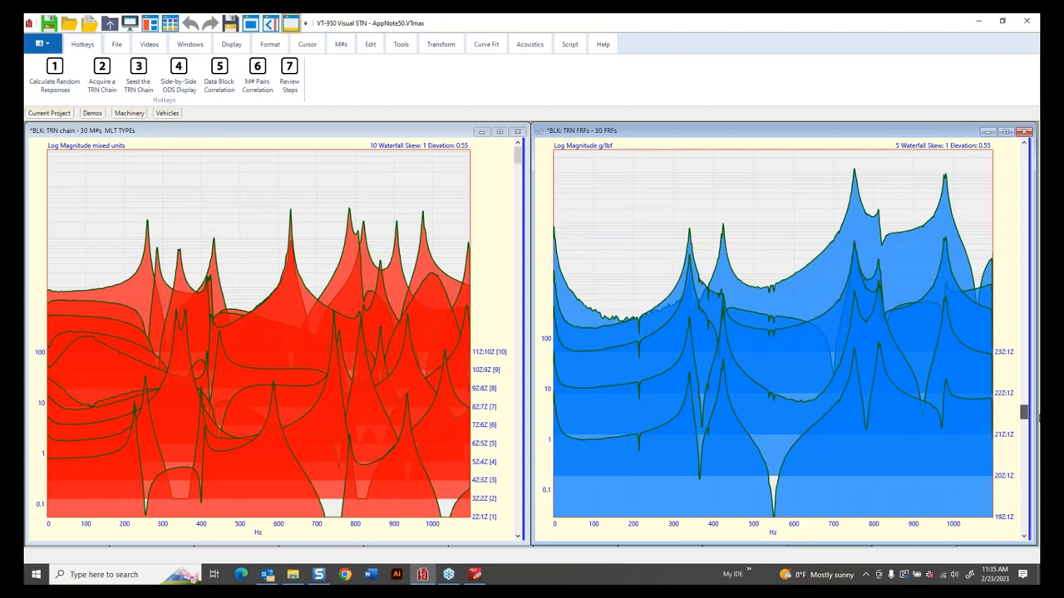
{"action": "left_click_drag", "start_coordinate": [1024, 412], "coordinate": [1025, 316]}
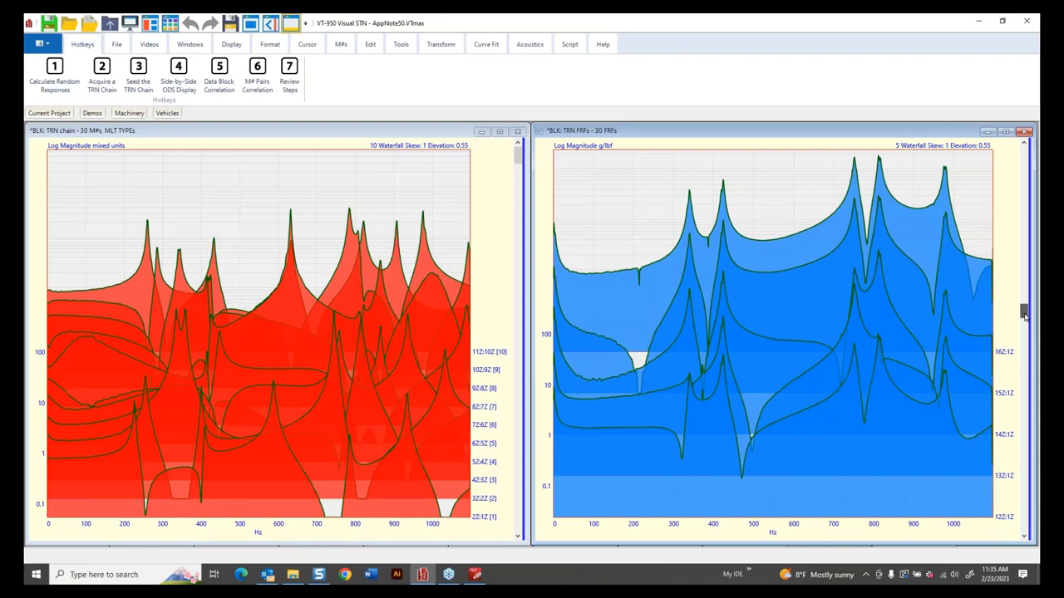
{"action": "mouse_move", "coordinate": [1024, 314]}
{"action": "left_mouse_down"}
{"action": "mouse_move", "coordinate": [1024, 325]}
{"action": "mouse_move", "coordinate": [1026, 298]}
{"action": "left_mouse_up"}
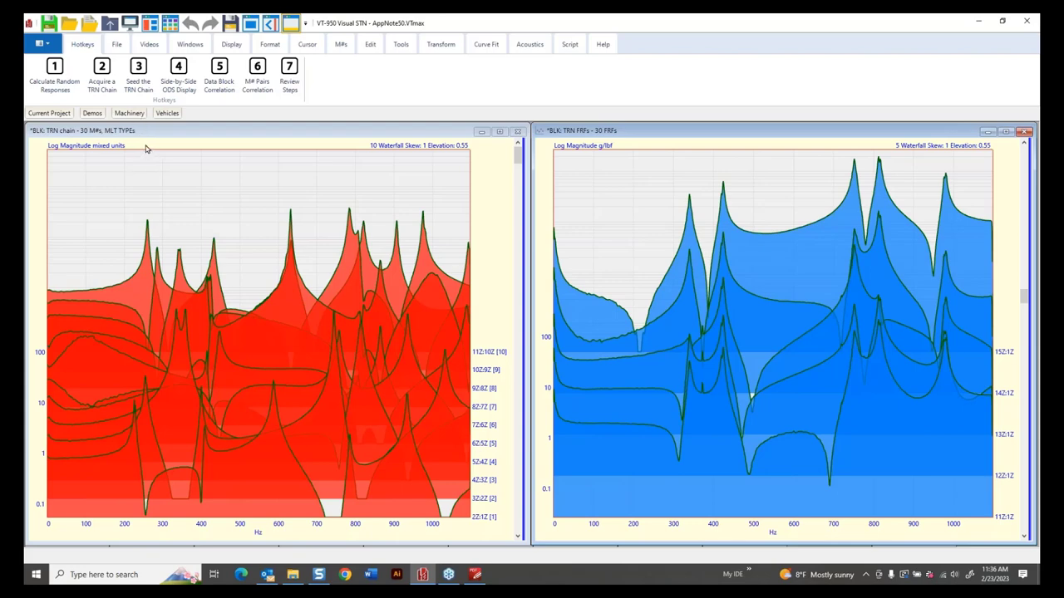
Run the Side-by-Side ODS Display and compare the animated plate shapes at the 340, 424, 752, 816 and 980 Hz peaks
{"action": "left_click", "coordinate": [173, 91]}
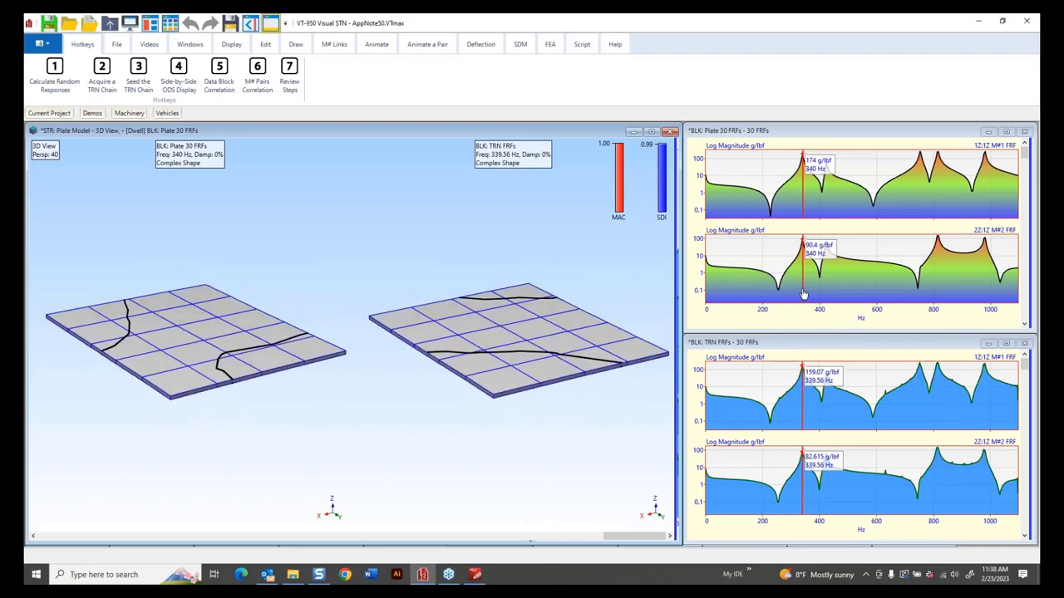
{"action": "left_click_drag", "start_coordinate": [802, 295], "coordinate": [827, 289]}
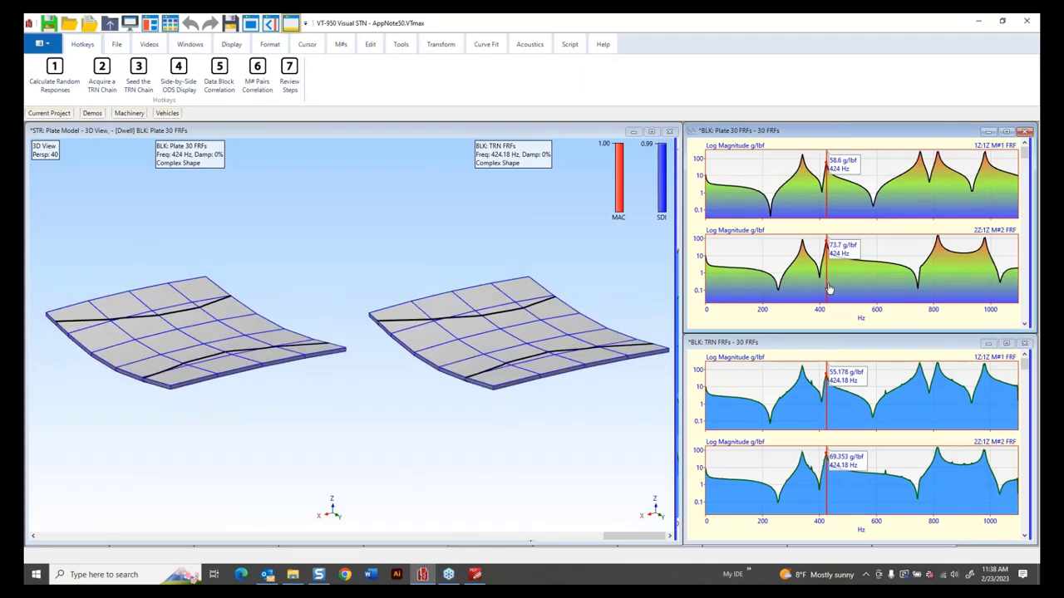
{"action": "left_click_drag", "start_coordinate": [827, 289], "coordinate": [919, 288]}
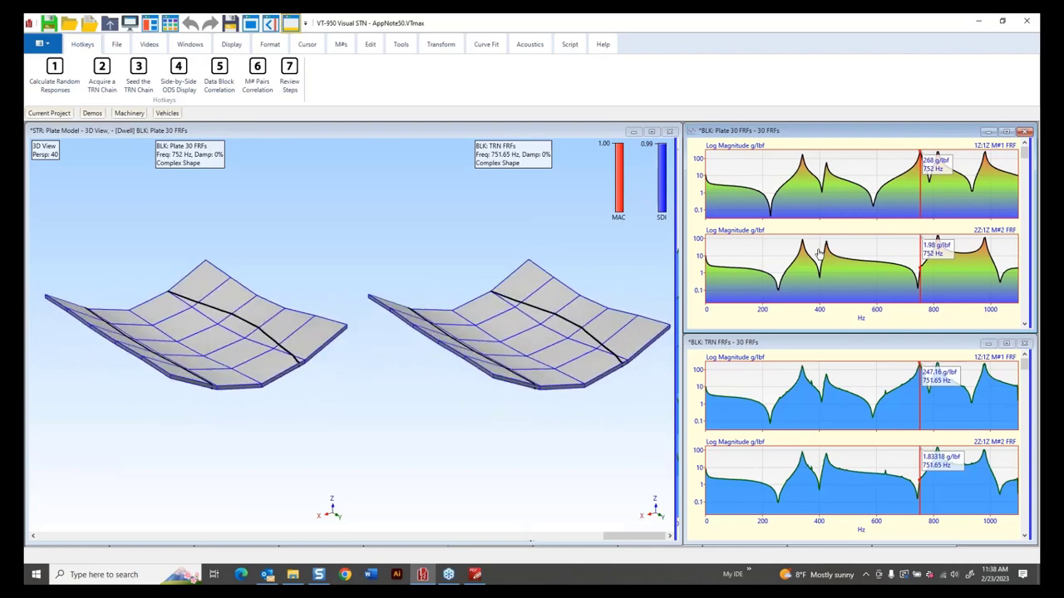
{"action": "left_click_drag", "start_coordinate": [920, 257], "coordinate": [941, 262]}
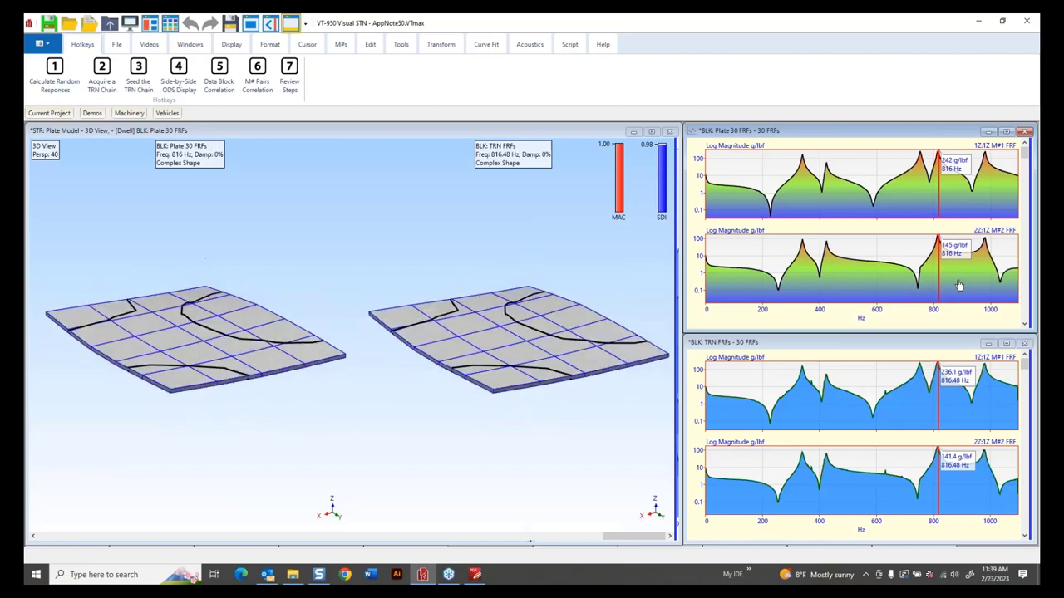
{"action": "left_click_drag", "start_coordinate": [944, 285], "coordinate": [990, 285]}
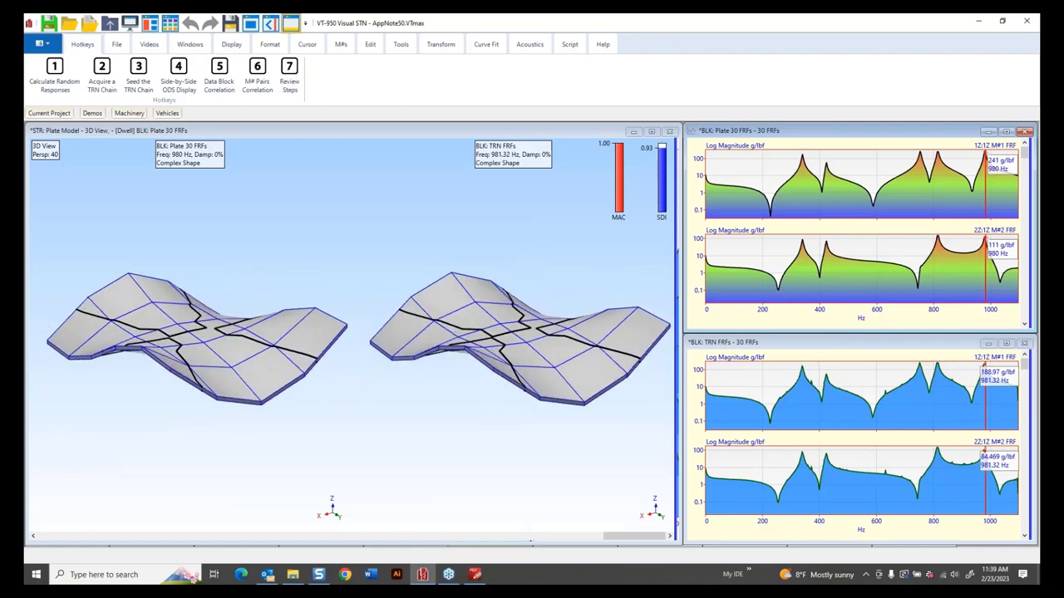
Compare the plate shapes again at 340 and 424 Hz, viewing the 424 Hz pair from different angles
{"action": "left_click", "coordinate": [724, 212]}
{"action": "left_click_drag", "start_coordinate": [724, 212], "coordinate": [801, 209]}
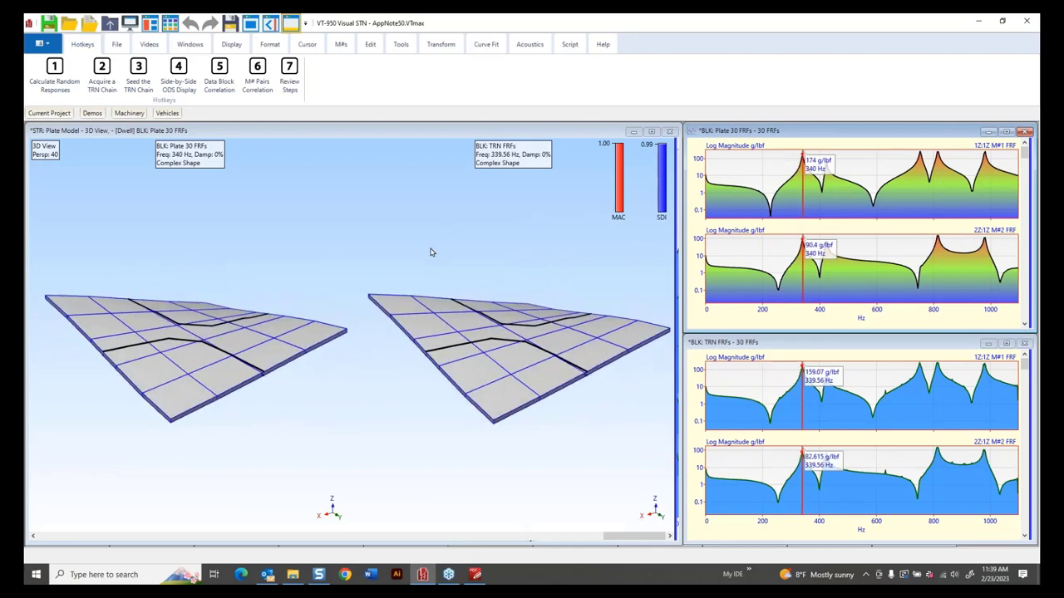
{"action": "left_click_drag", "start_coordinate": [801, 269], "coordinate": [826, 277]}
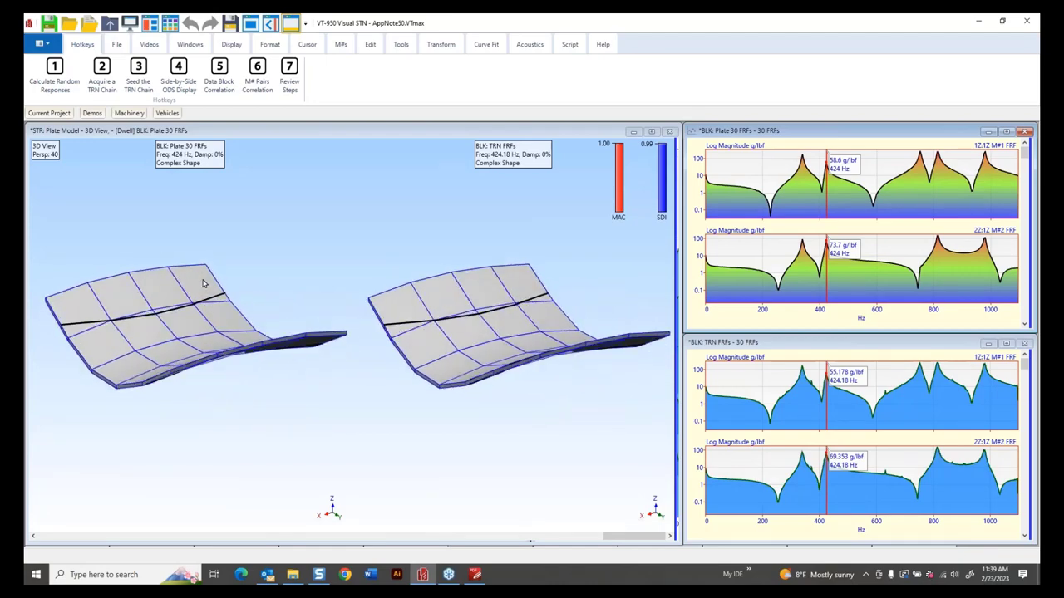
{"action": "left_click_drag", "start_coordinate": [352, 295], "coordinate": [427, 334]}
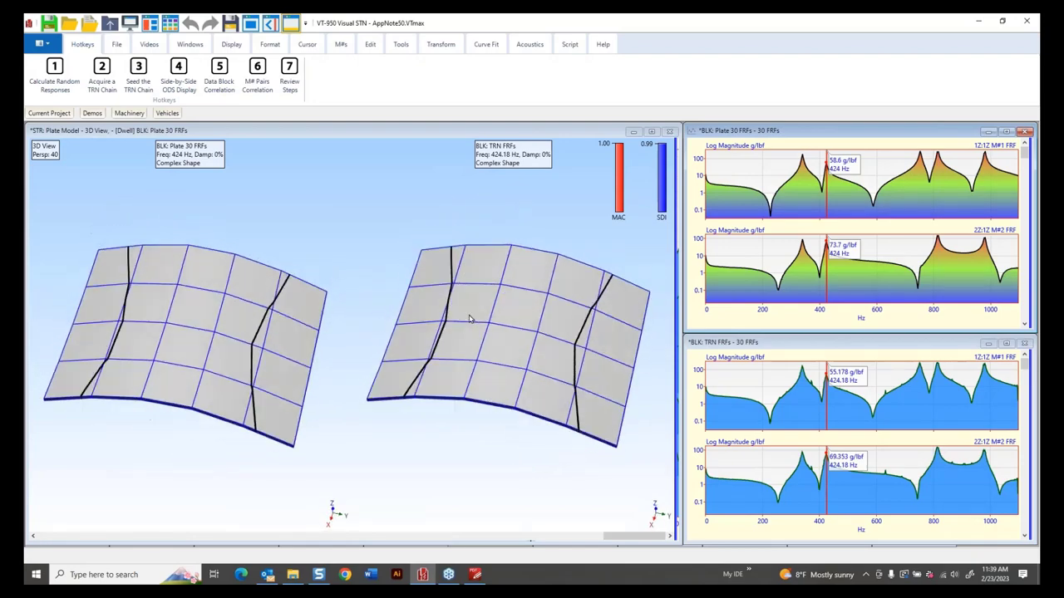
{"action": "left_click_drag", "start_coordinate": [491, 326], "coordinate": [395, 312]}
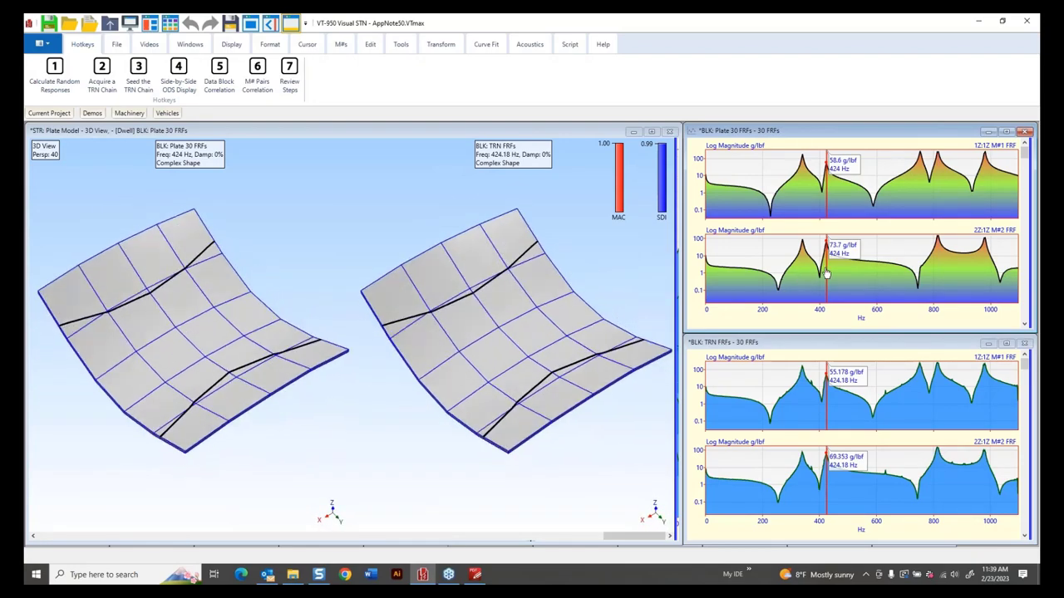
Compare the side-by-side plate shapes at the 816 and 980 Hz resonance peaks
{"action": "left_click_drag", "start_coordinate": [825, 274], "coordinate": [938, 277]}
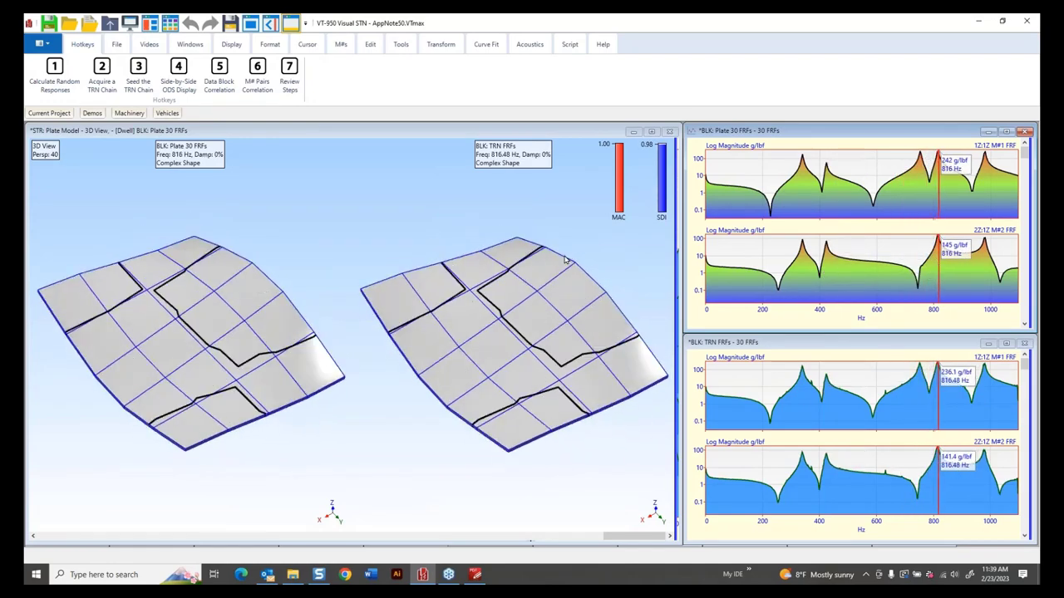
{"action": "left_click", "coordinate": [939, 275]}
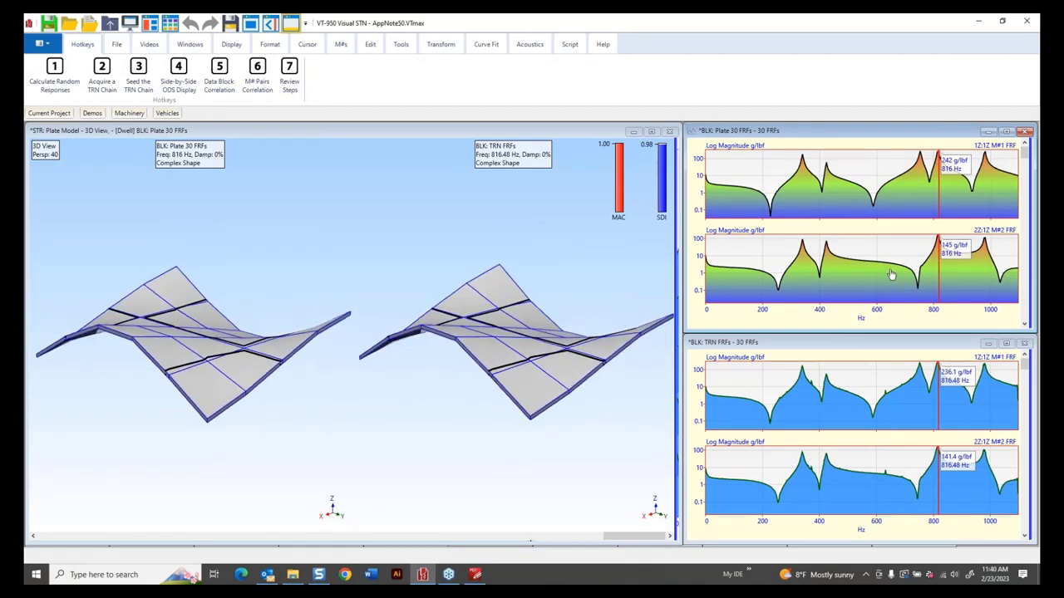
{"action": "left_click", "coordinate": [952, 284]}
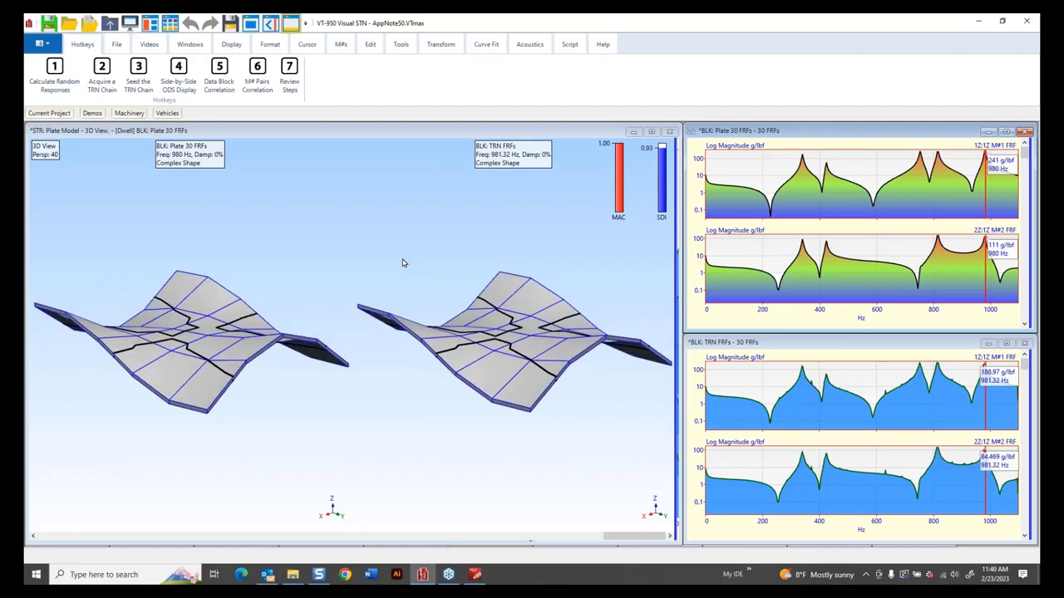
Compare the shapes at 424 Hz and 752 Hz while showing M#13 and M#14 of the TRN FRFs
{"action": "left_click_drag", "start_coordinate": [985, 266], "coordinate": [827, 281]}
{"action": "scroll", "coordinate": [798, 274], "scroll_direction": "up", "scroll_amount": 3}
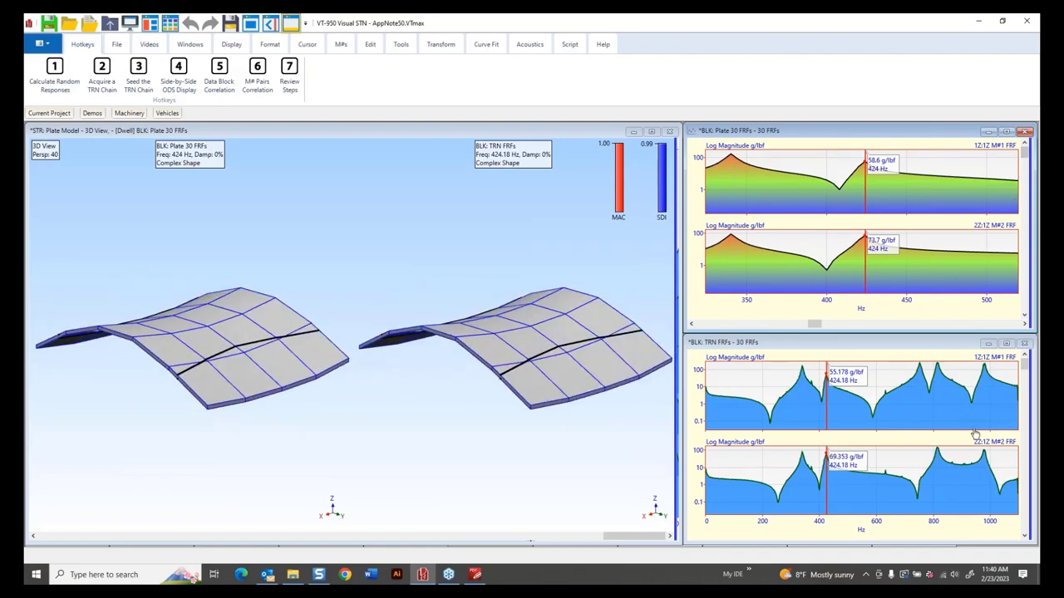
{"action": "left_click_drag", "start_coordinate": [1024, 366], "coordinate": [1031, 432]}
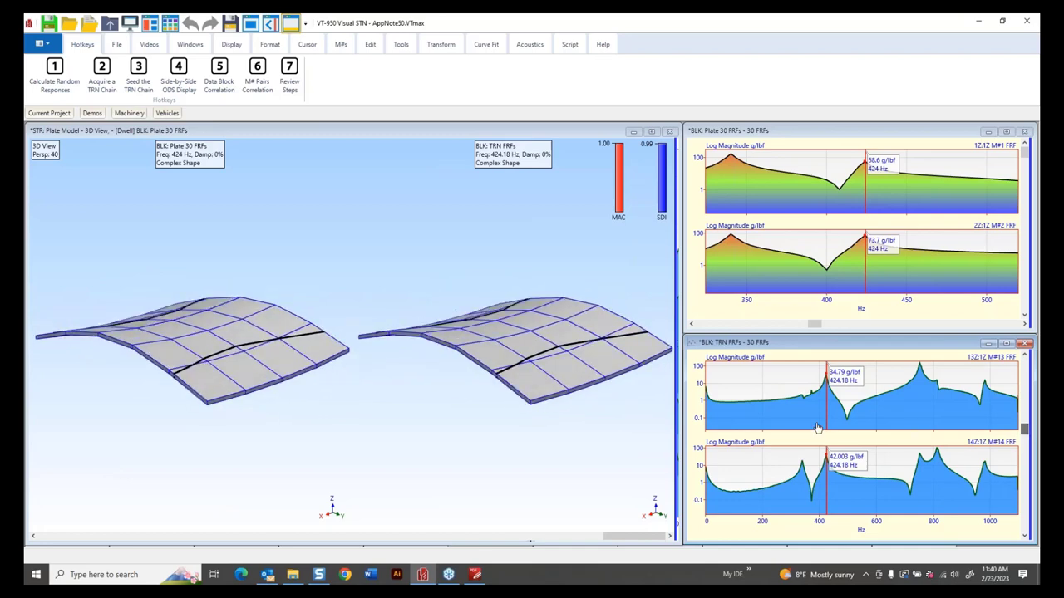
{"action": "left_click_drag", "start_coordinate": [826, 414], "coordinate": [919, 425]}
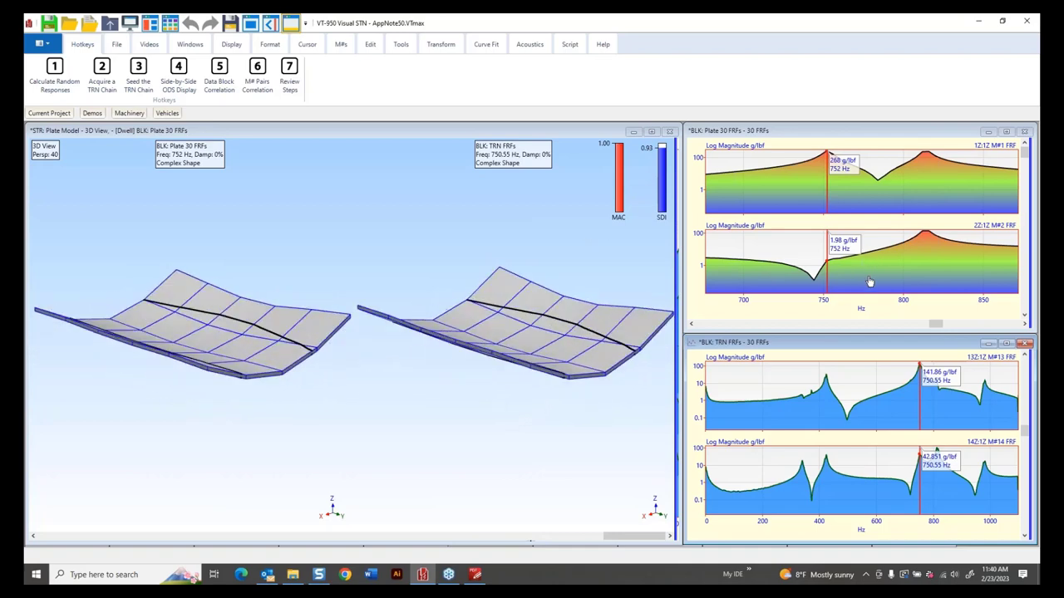
{"action": "scroll", "coordinate": [867, 280], "scroll_direction": "down", "scroll_amount": 2}
{"action": "scroll", "coordinate": [871, 280], "scroll_direction": "down", "scroll_amount": 2}
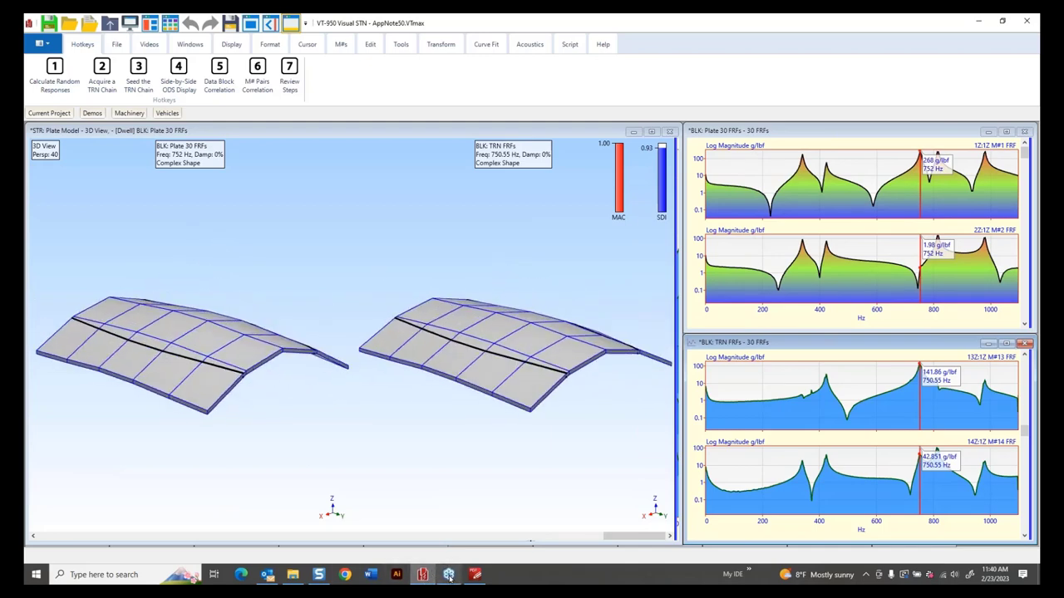
Switch to the presentation in PDF-XChange Editor and read the "Step 3 - Seeding The TRN Chain" slide
{"action": "mouse_move", "coordinate": [476, 573]}
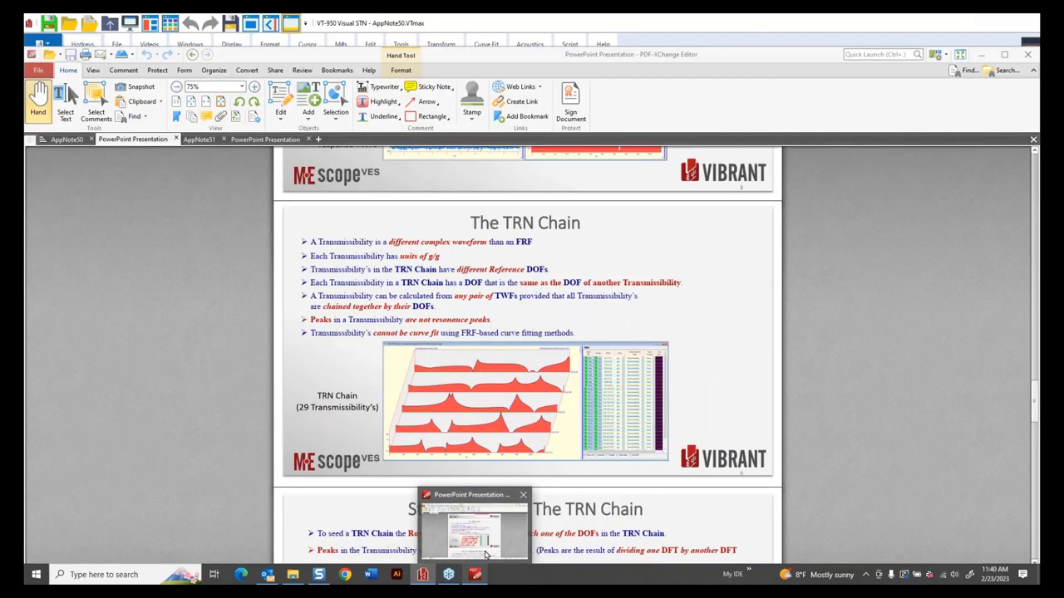
{"action": "left_click", "coordinate": [486, 554]}
{"action": "scroll", "coordinate": [405, 396], "scroll_direction": "down", "scroll_amount": 3}
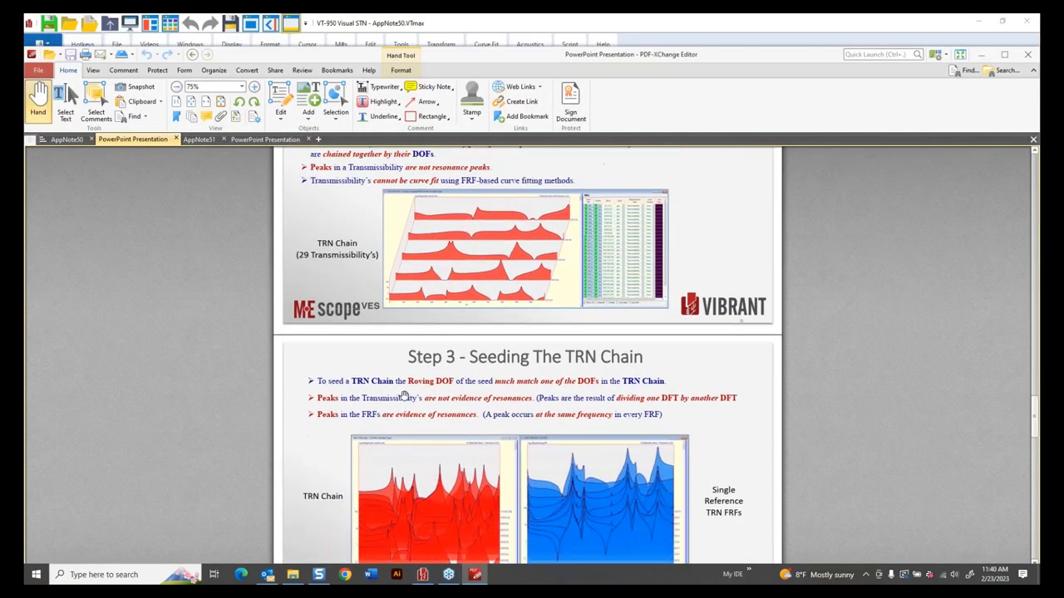
Read the Step 4 – Side-by-Side ODS Animation and Step 5 – Data Block Correlation slides
{"action": "scroll", "coordinate": [423, 370], "scroll_direction": "down", "scroll_amount": 2}
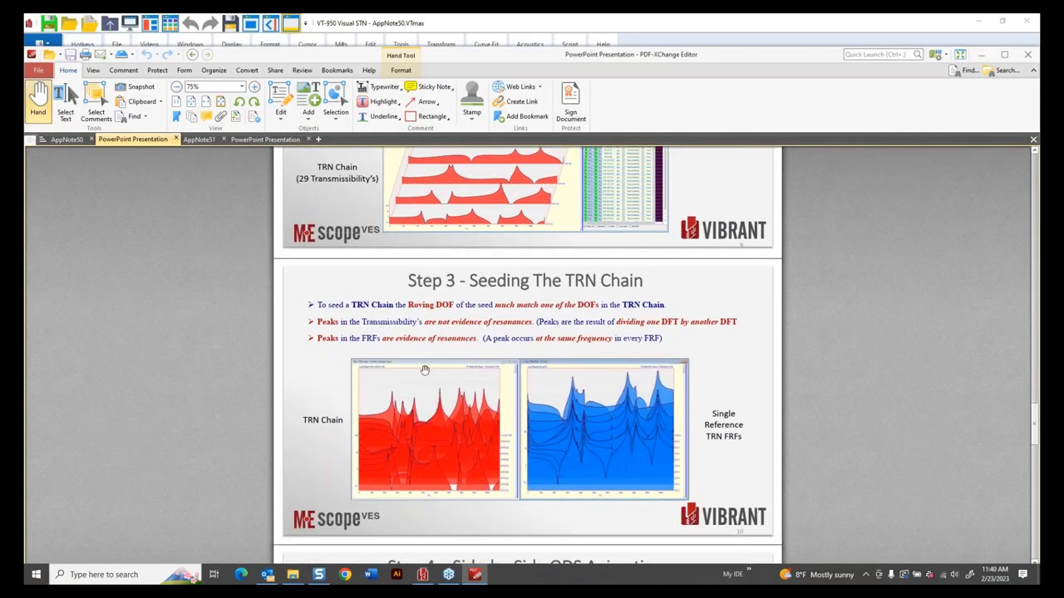
{"action": "scroll", "coordinate": [424, 369], "scroll_direction": "down", "scroll_amount": 6}
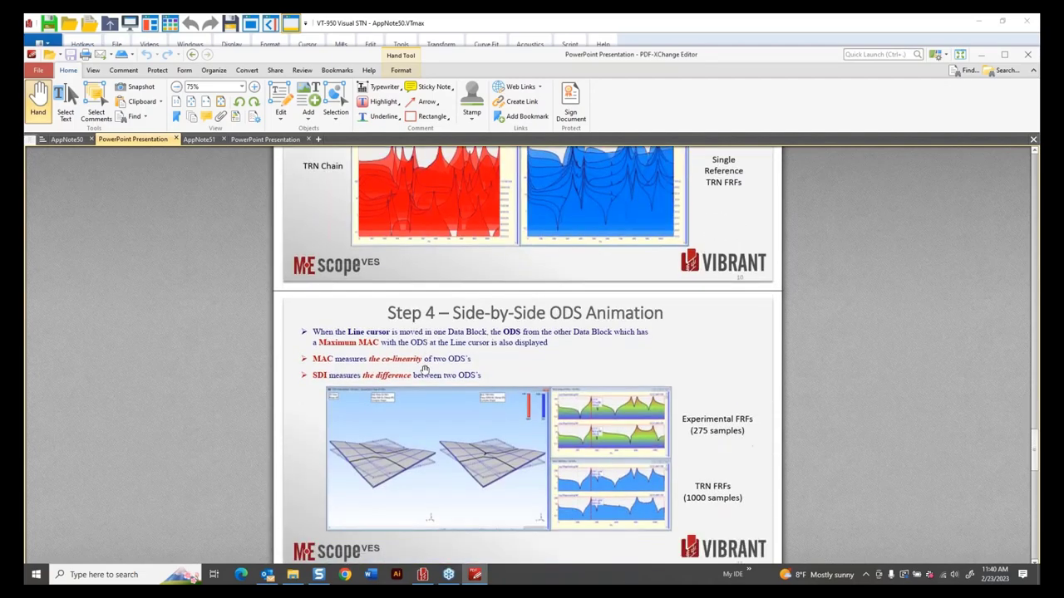
{"action": "scroll", "coordinate": [425, 370], "scroll_direction": "down", "scroll_amount": 3}
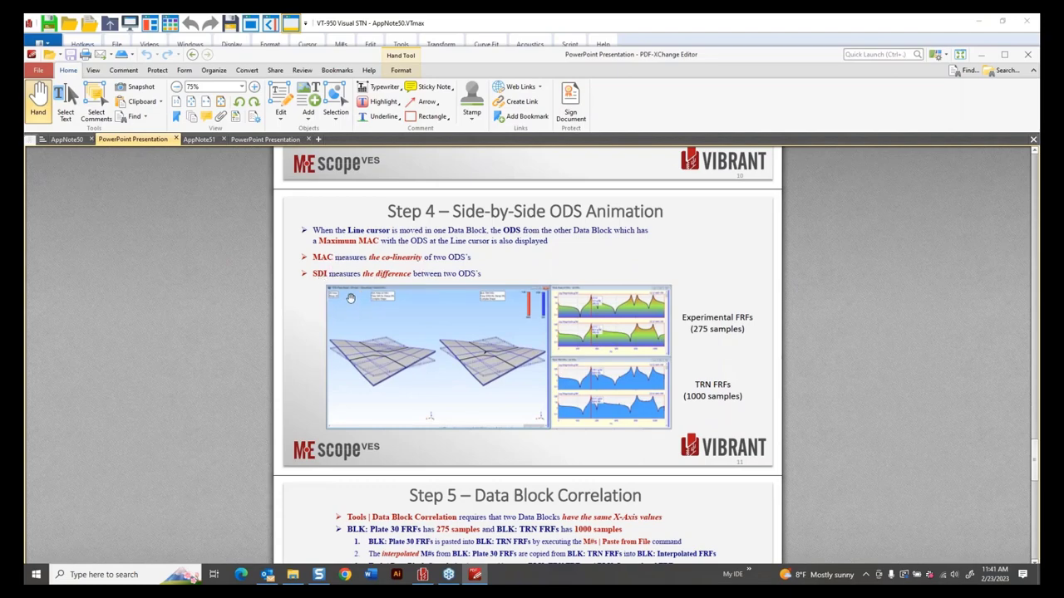
{"action": "scroll", "coordinate": [355, 297], "scroll_direction": "down", "scroll_amount": 5}
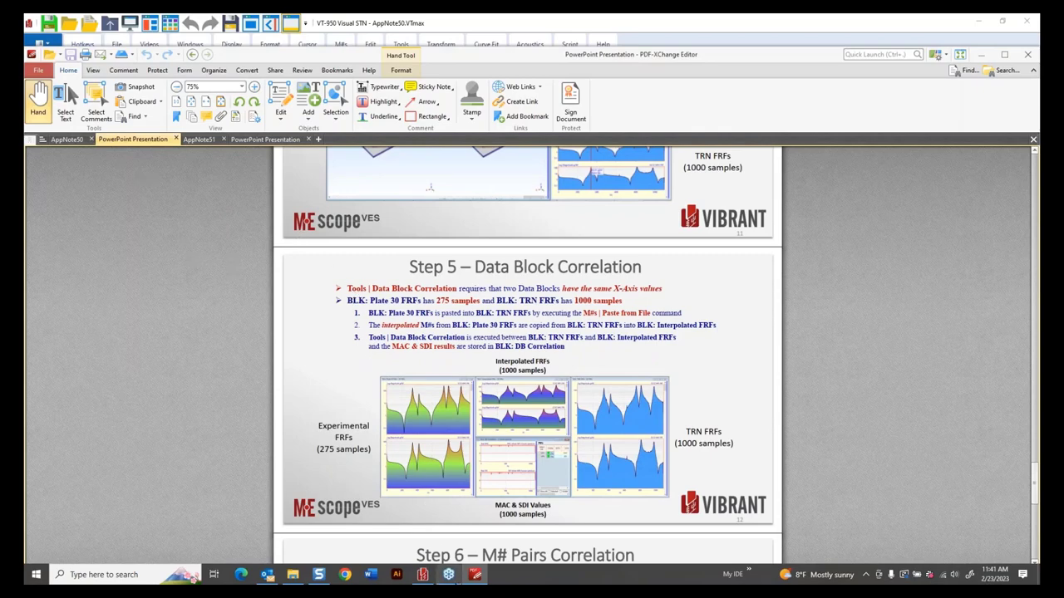
Switch to MEscope, run the Data Block Correlation step of the AppNote50 project and dismiss its explanatory dialog
{"action": "left_click", "coordinate": [422, 576]}
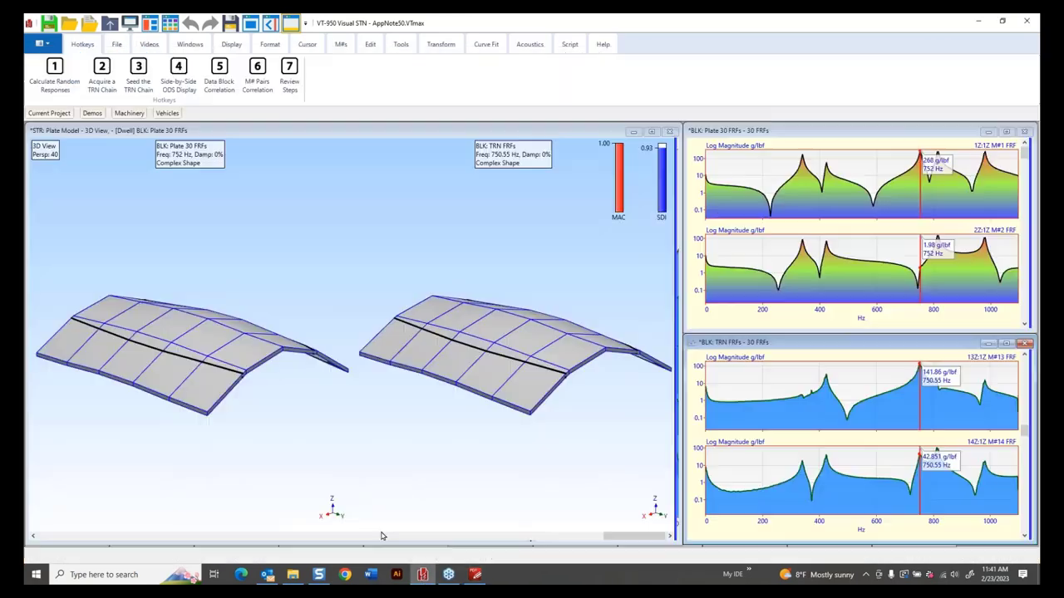
{"action": "left_click", "coordinate": [220, 68]}
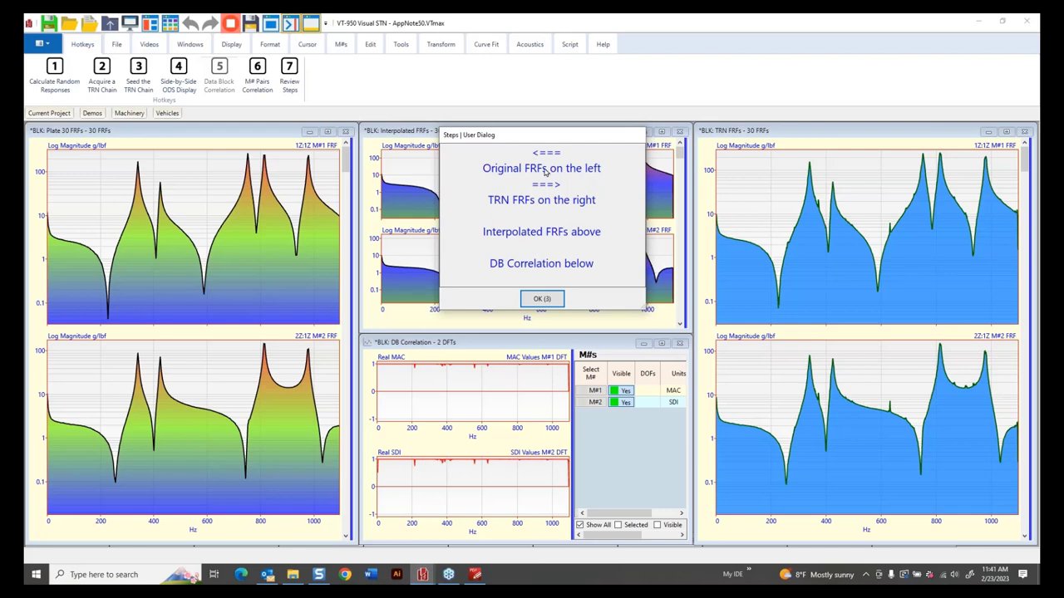
{"action": "left_click_drag", "start_coordinate": [567, 141], "coordinate": [776, 148]}
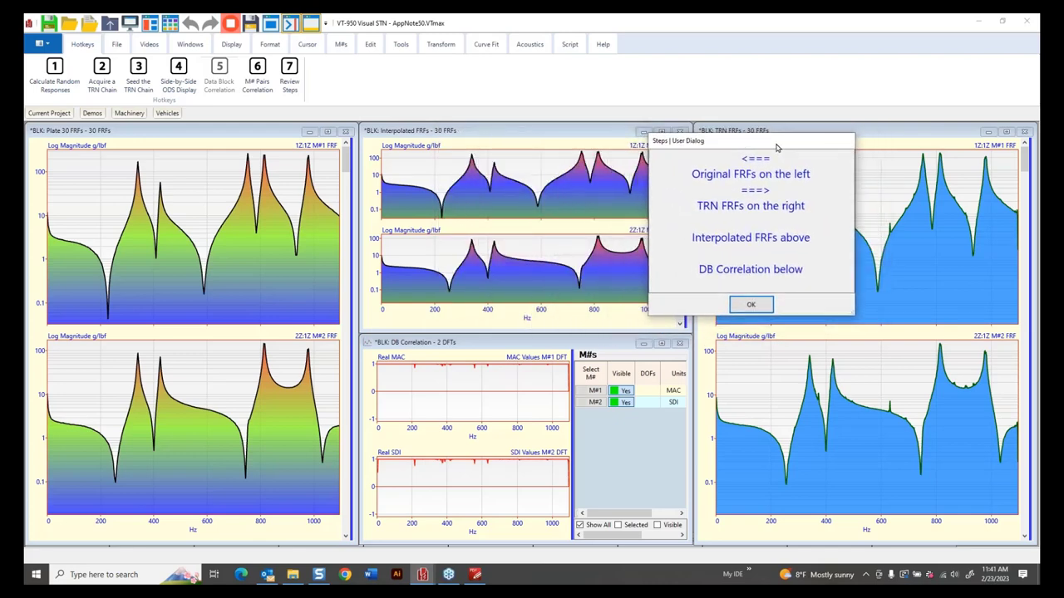
{"action": "key", "text": "Return"}
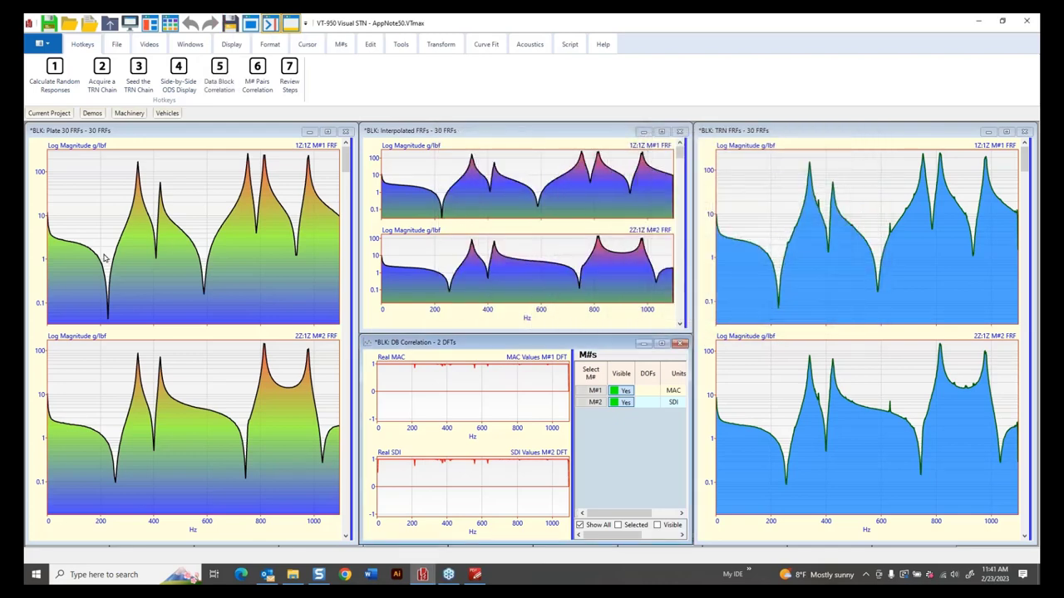
Check the block size and frequency resolution of the Plate 30 FRFs and TRN FRFs Data Blocks in their properties
{"action": "right_click", "coordinate": [175, 257]}
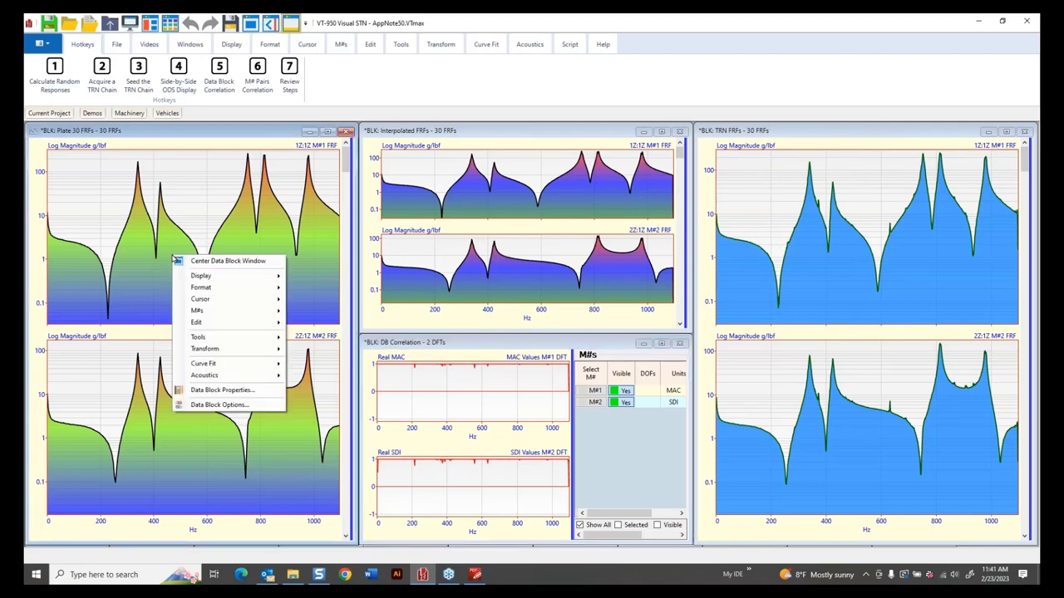
{"action": "left_click", "coordinate": [223, 391]}
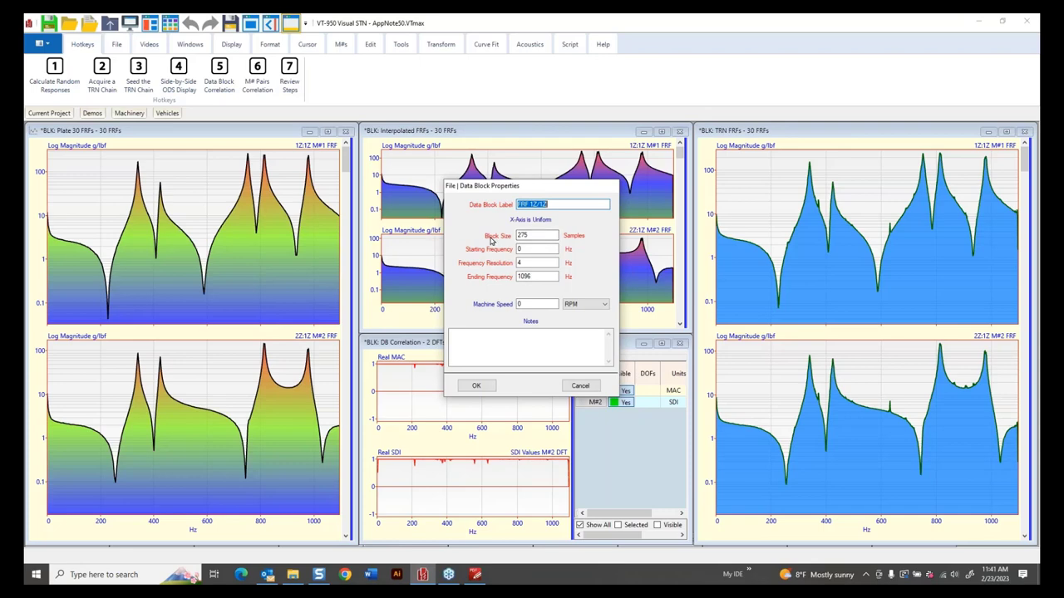
{"action": "left_click", "coordinate": [477, 387]}
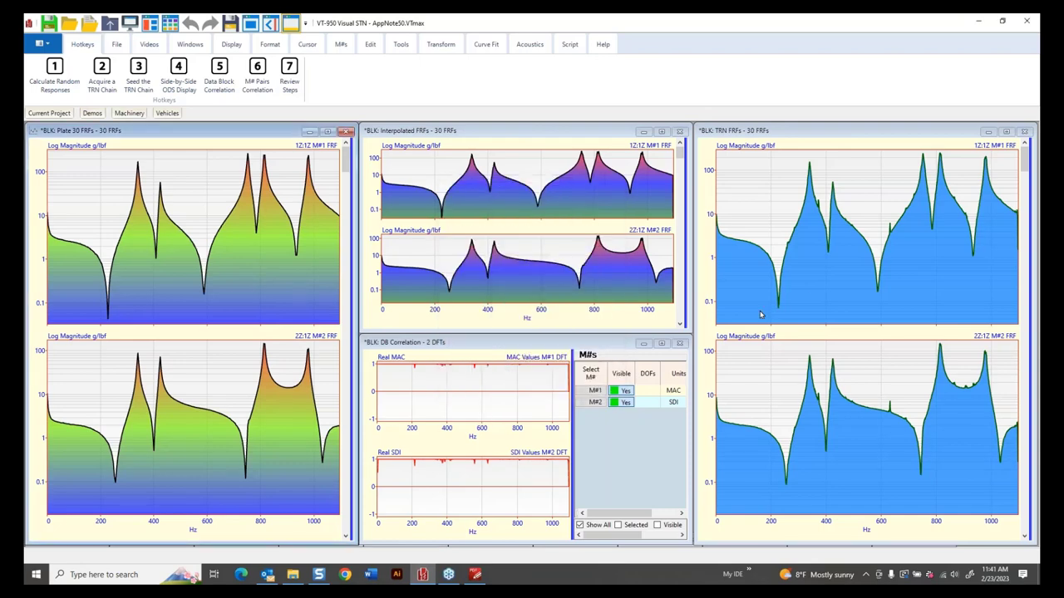
{"action": "right_click", "coordinate": [852, 266]}
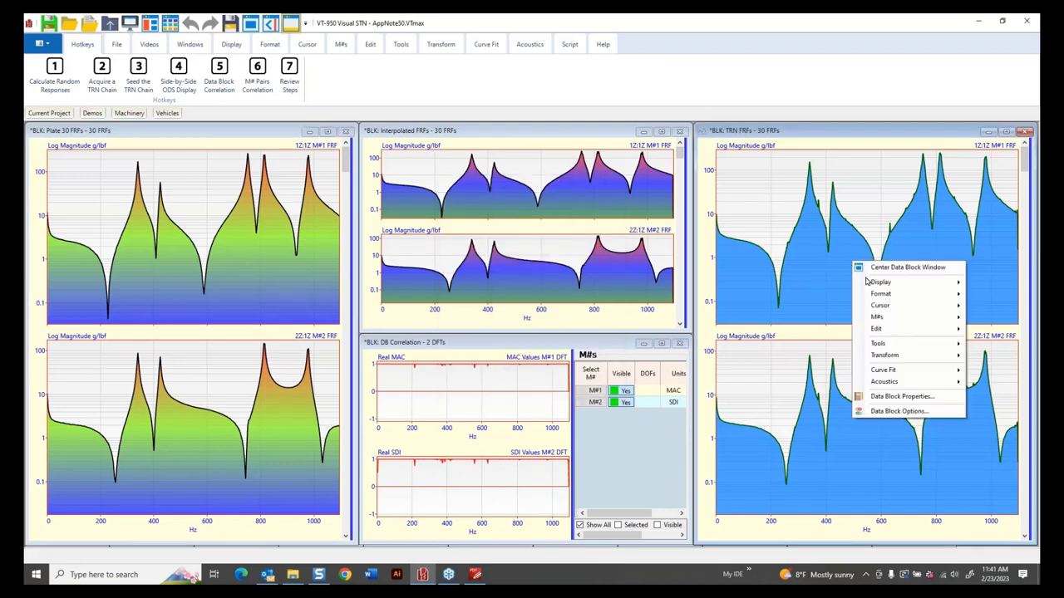
{"action": "left_click", "coordinate": [902, 396]}
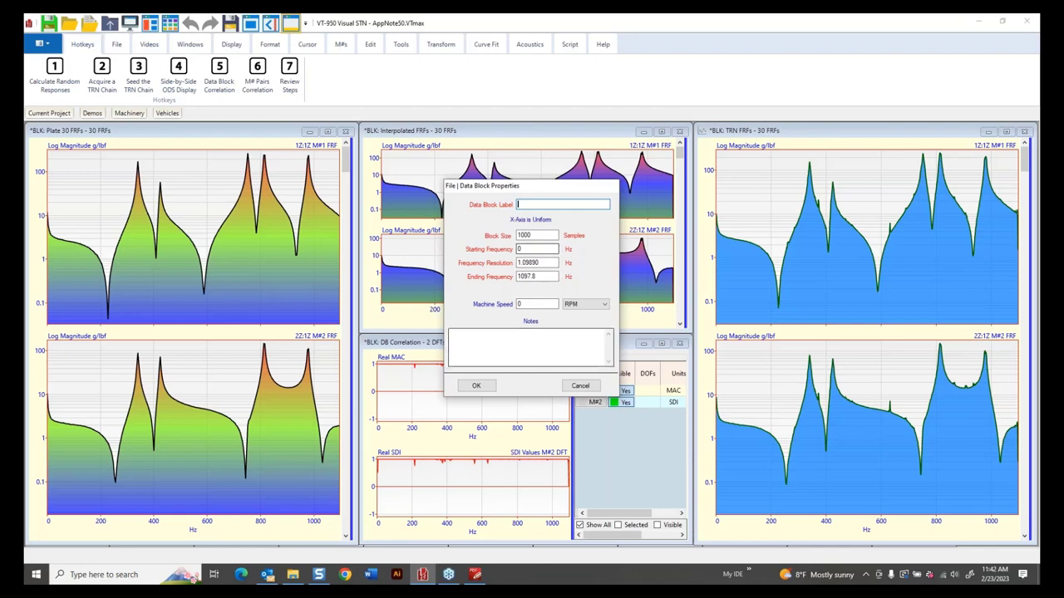
{"action": "left_click", "coordinate": [580, 387]}
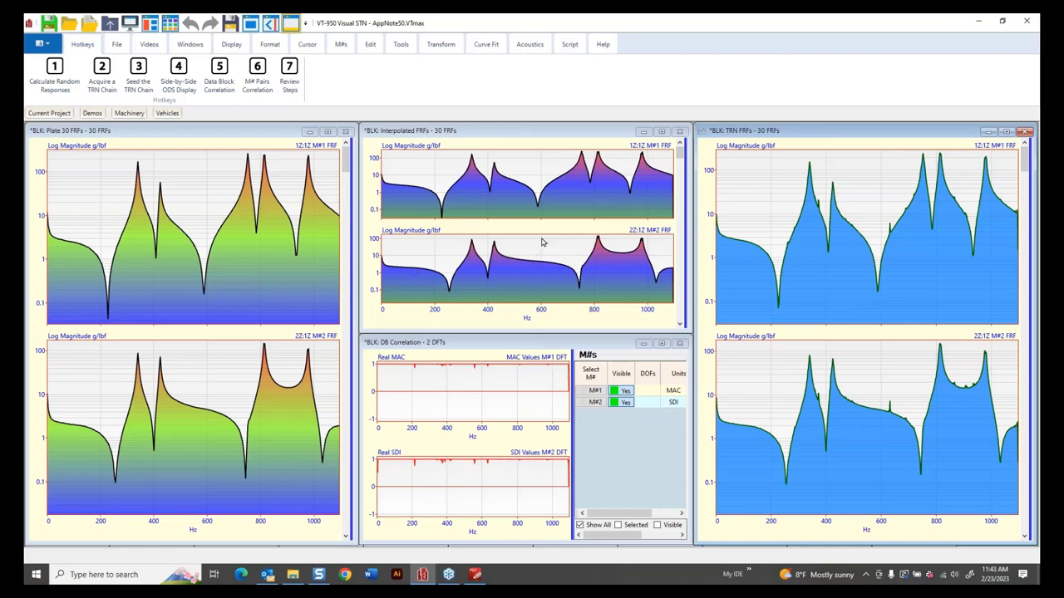
Compare the Data Block properties of Interpolated FRFs with those of TRN FRFs
{"action": "right_click", "coordinate": [547, 286]}
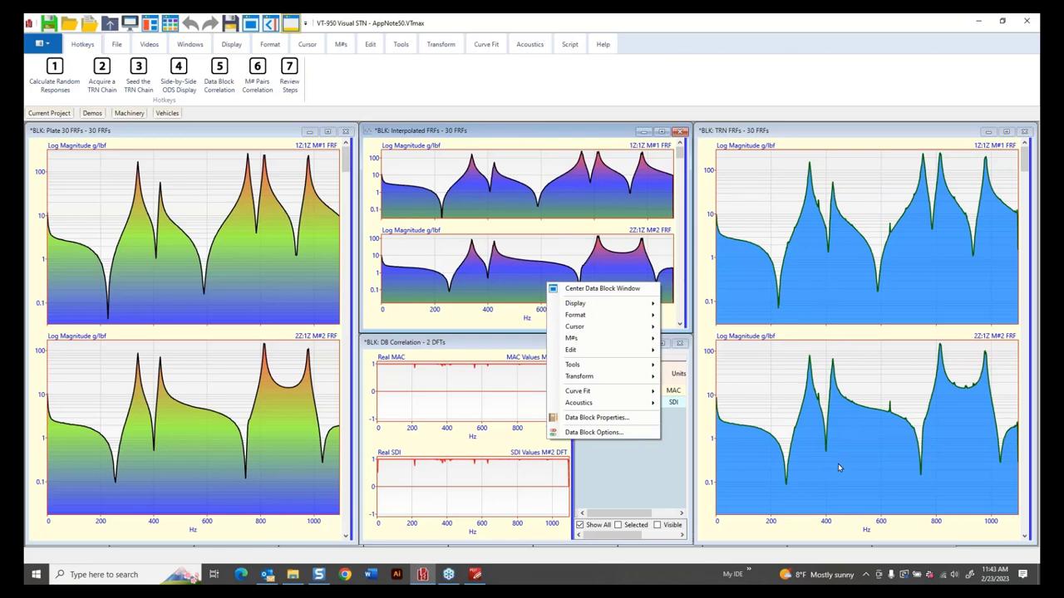
{"action": "left_click", "coordinate": [616, 419]}
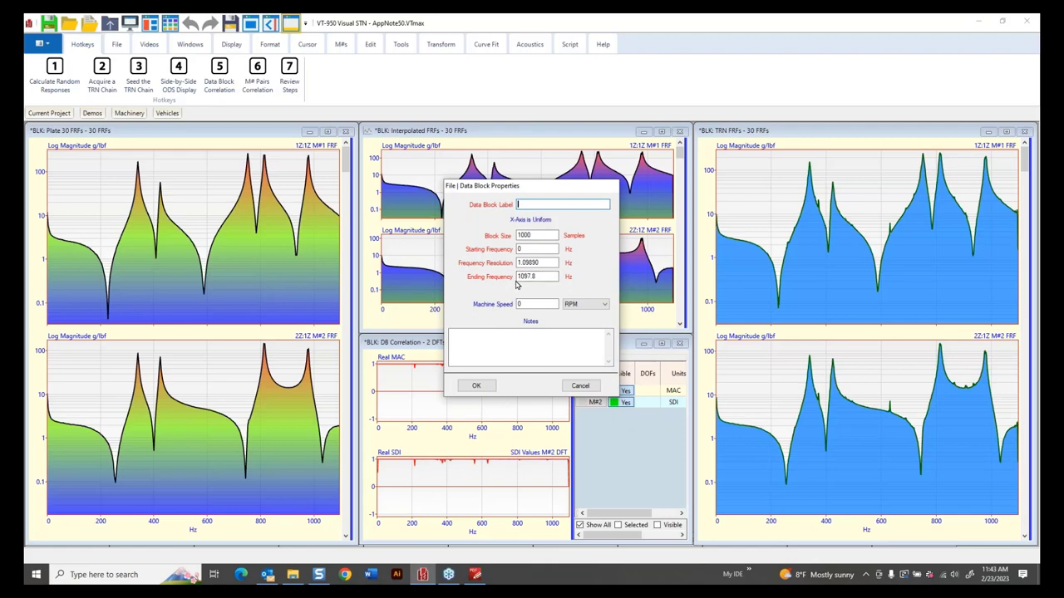
{"action": "left_click", "coordinate": [581, 386]}
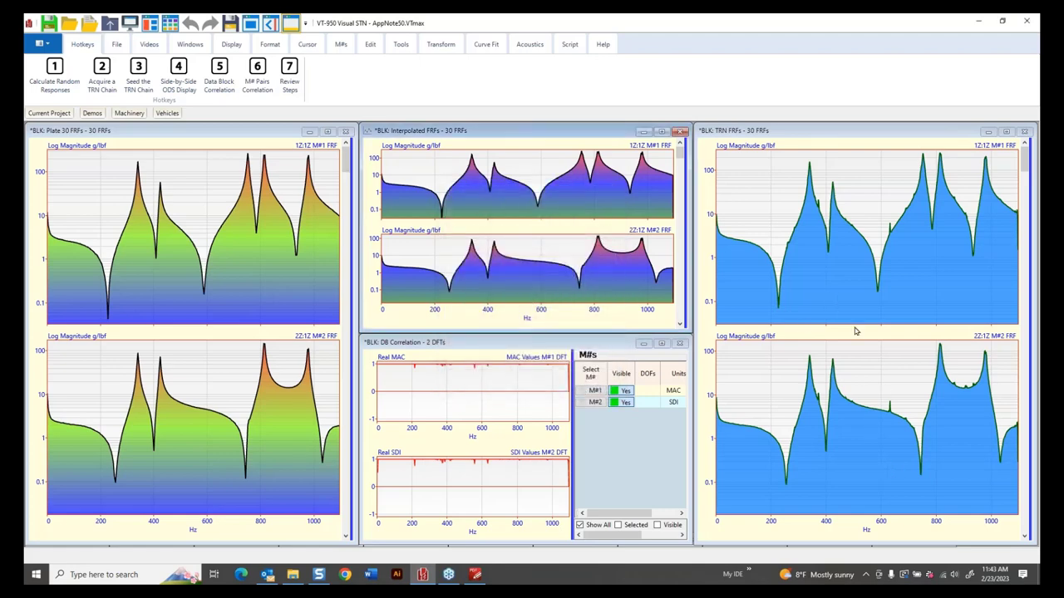
{"action": "right_click", "coordinate": [844, 283]}
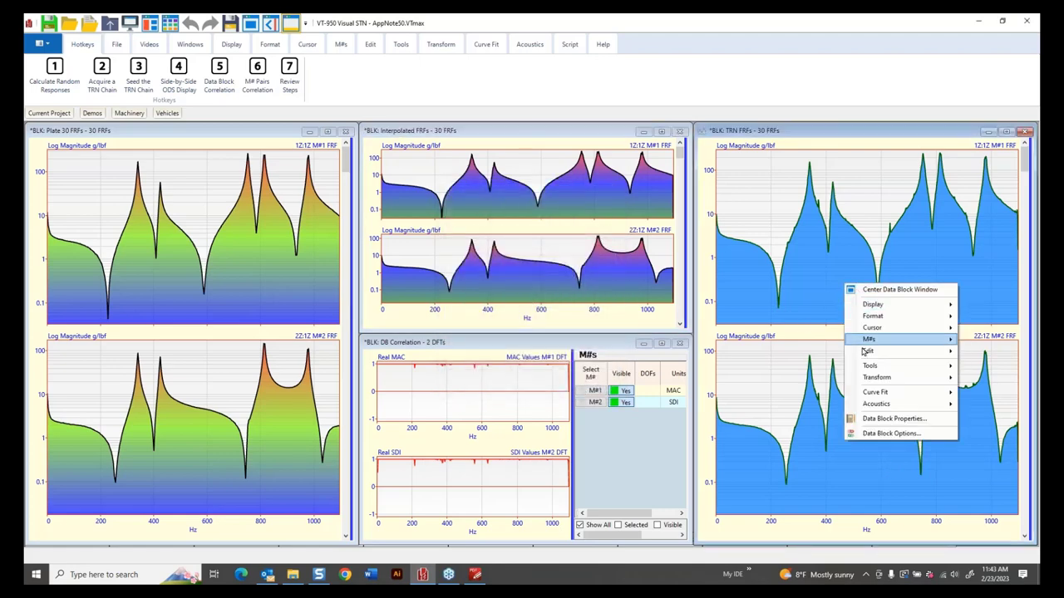
{"action": "left_click", "coordinate": [870, 420]}
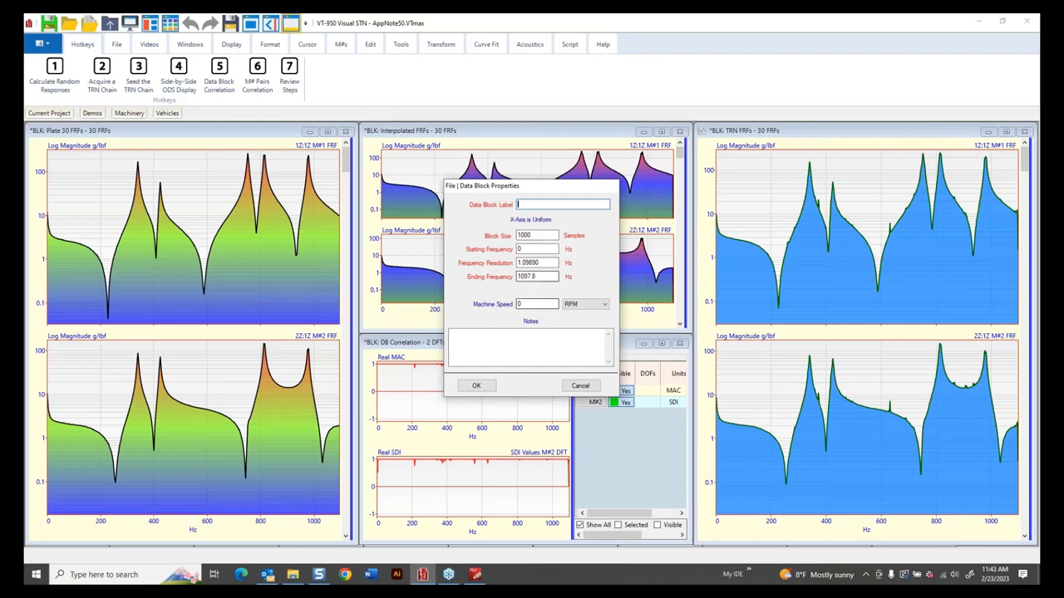
{"action": "left_click", "coordinate": [580, 386]}
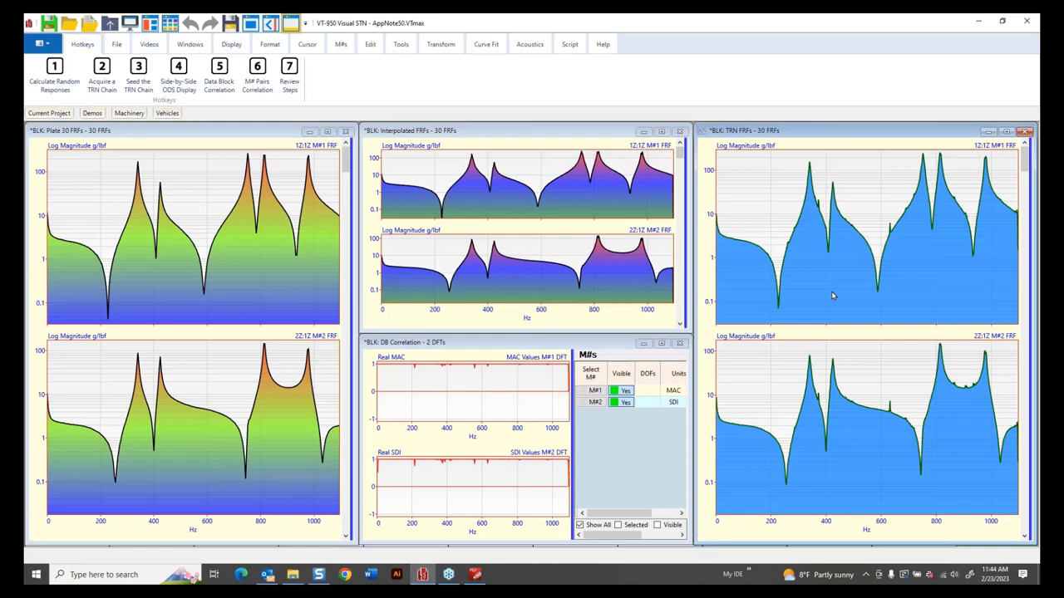
Run the M# Pairs Correlation step and look through the whole SDI magnitude ranking chart
{"action": "left_click", "coordinate": [254, 83]}
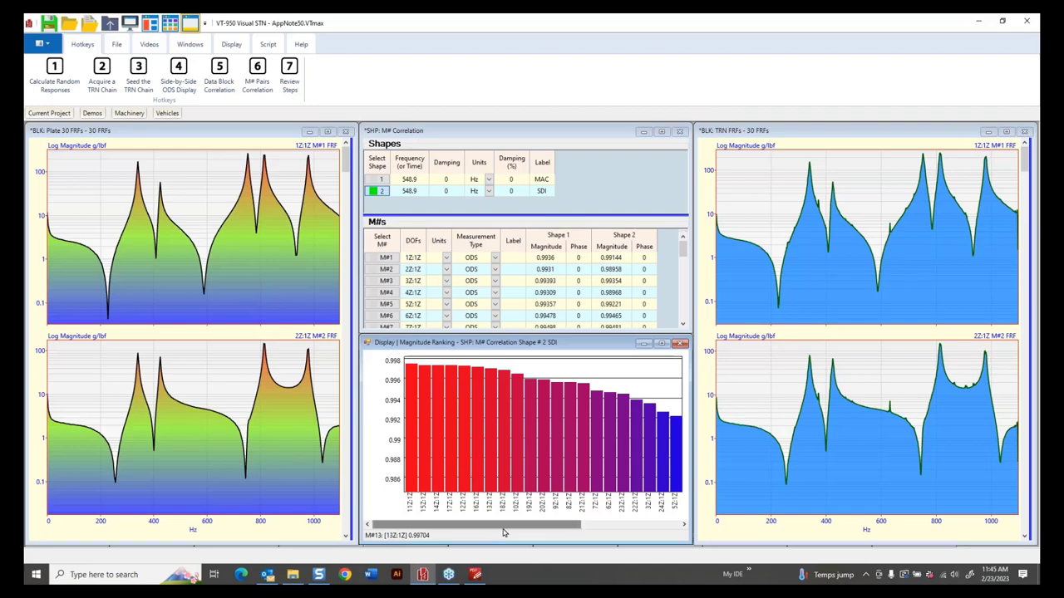
{"action": "left_click_drag", "start_coordinate": [503, 532], "coordinate": [677, 540]}
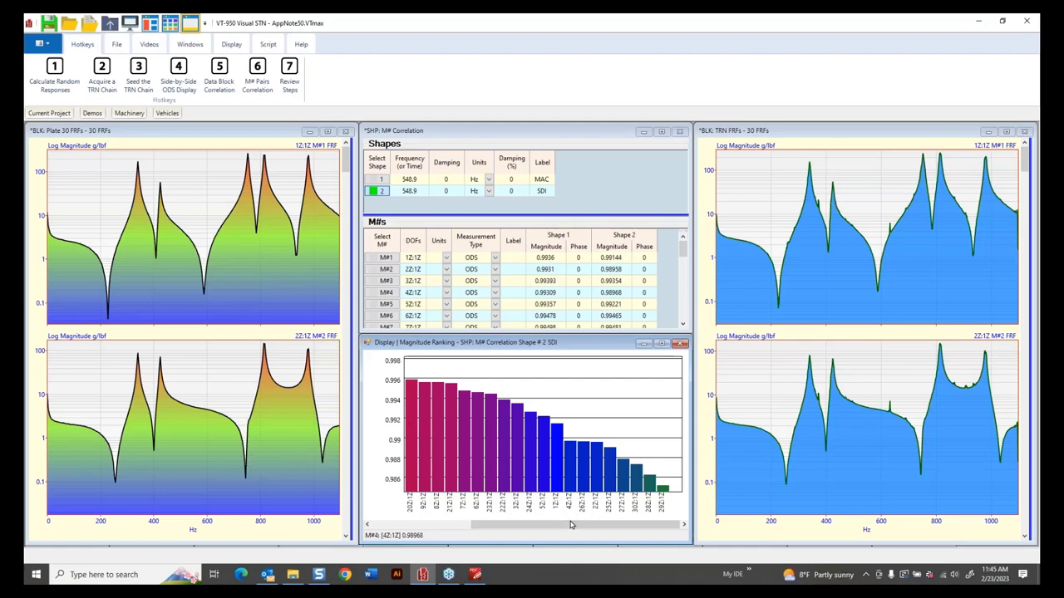
{"action": "left_click_drag", "start_coordinate": [571, 524], "coordinate": [471, 524]}
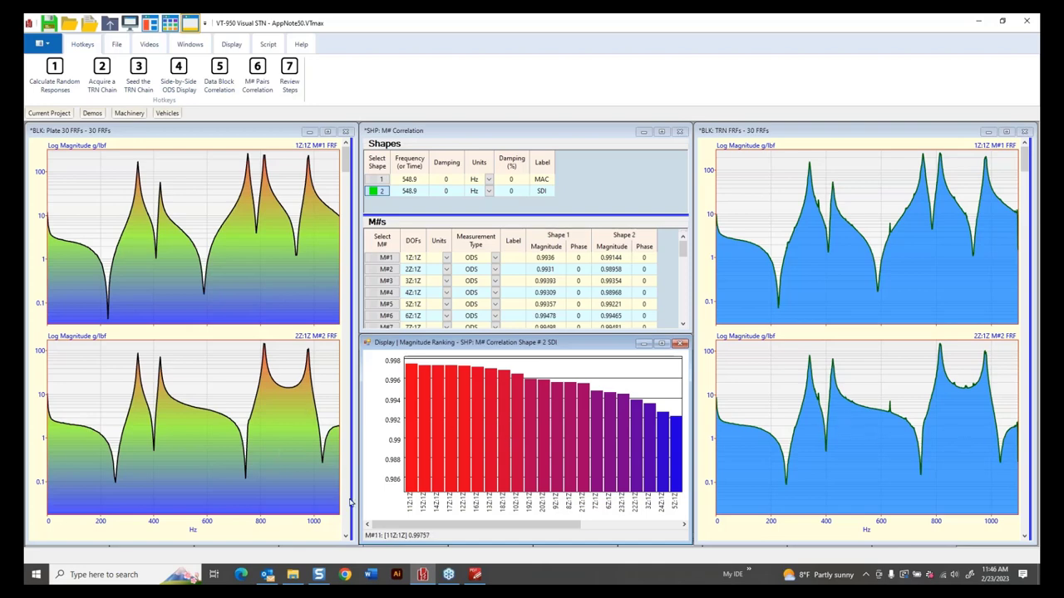
Switch to the presentation in PDF-XChange Editor and read the Step 6 – M# Pairs Correlation and Summary slides
{"action": "left_click", "coordinate": [477, 576]}
{"action": "scroll", "coordinate": [512, 390], "scroll_direction": "down", "scroll_amount": 3}
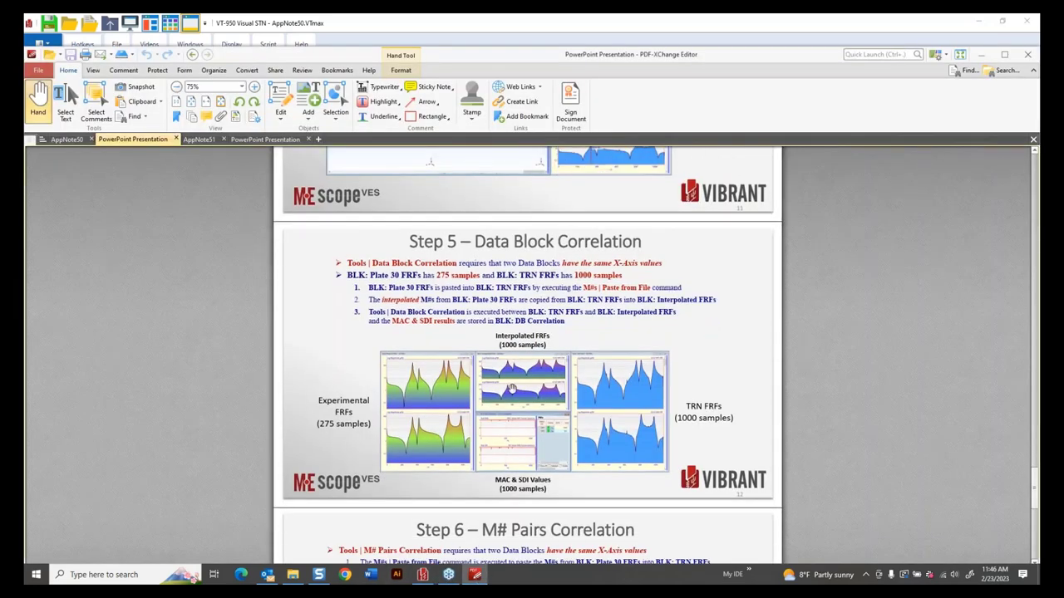
{"action": "scroll", "coordinate": [513, 391], "scroll_direction": "down", "scroll_amount": 5}
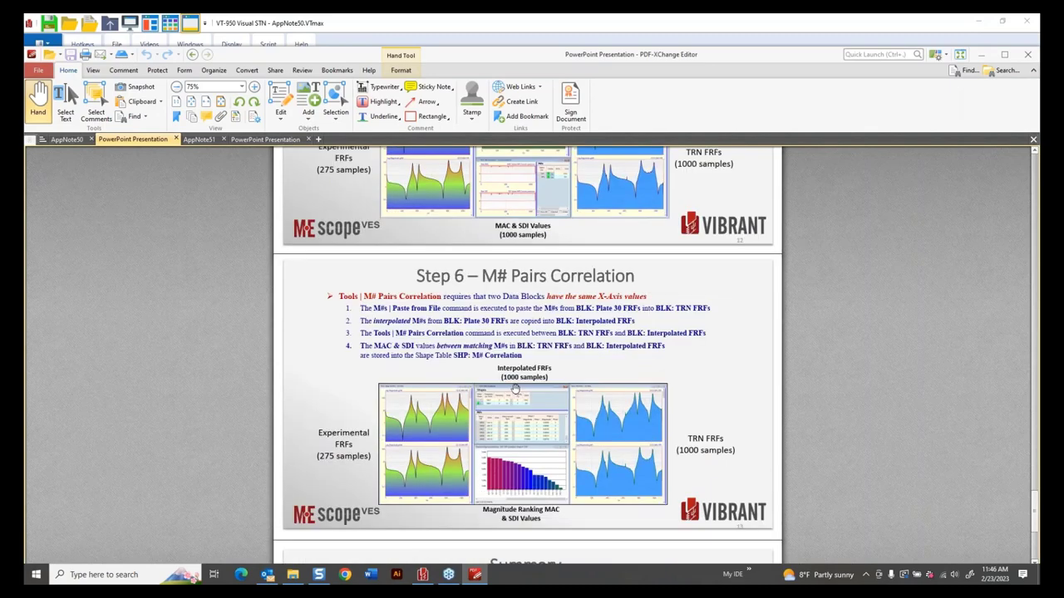
{"action": "scroll", "coordinate": [515, 389], "scroll_direction": "up", "scroll_amount": 1}
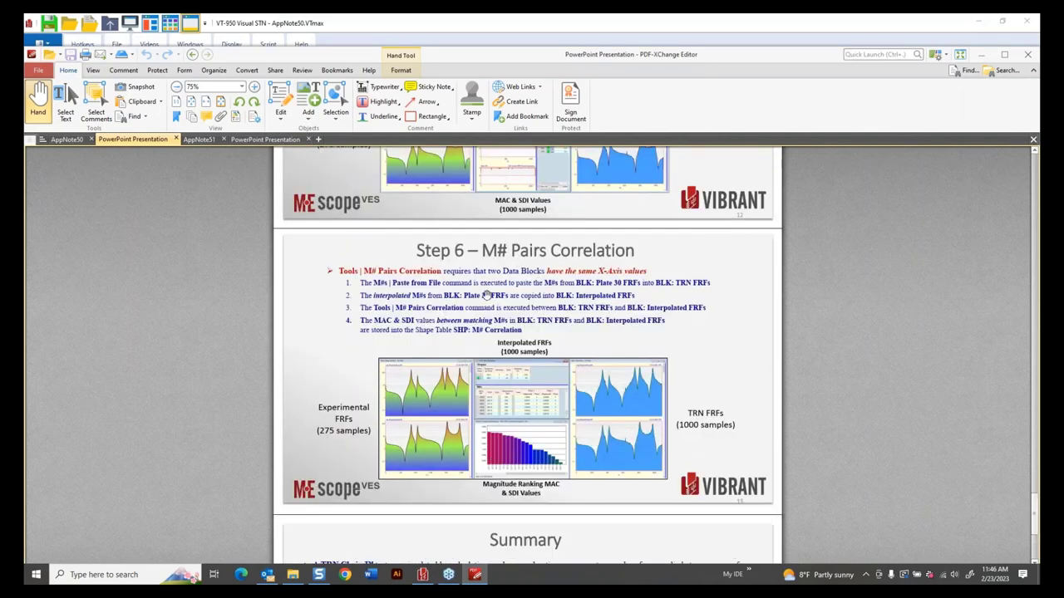
{"action": "scroll", "coordinate": [486, 291], "scroll_direction": "down", "scroll_amount": 3}
{"action": "scroll", "coordinate": [486, 290], "scroll_direction": "down", "scroll_amount": 2}
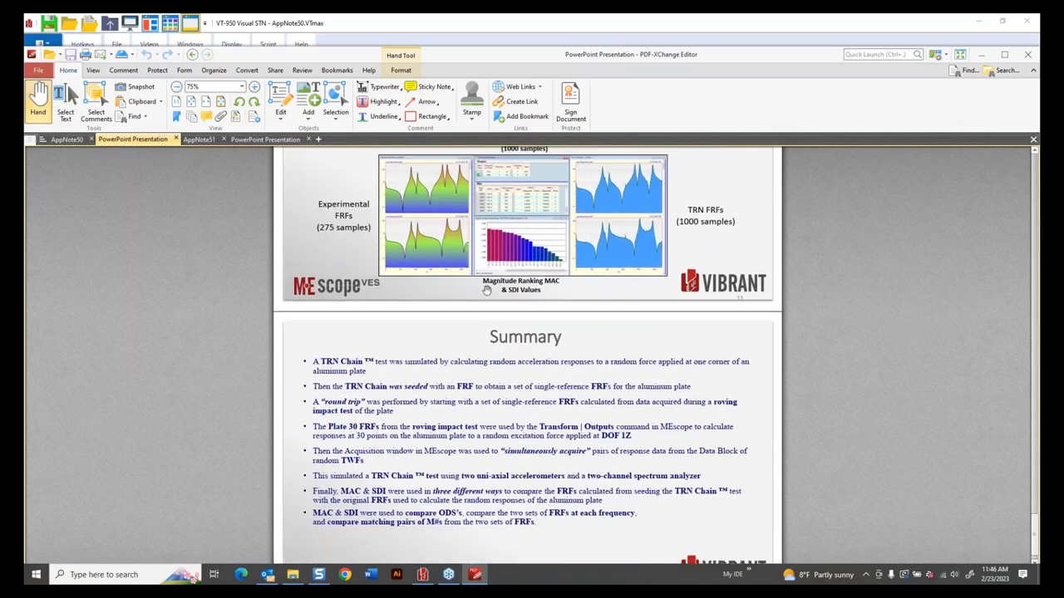
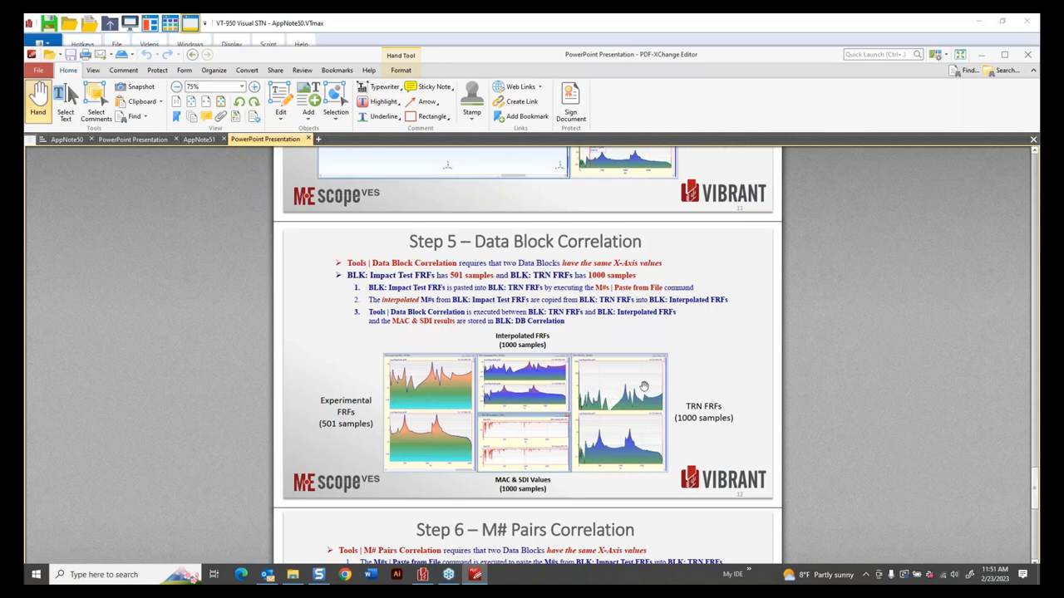
Read the Data Block Correlation, M# Pairs Correlation and Summary slides of the Jim Beam presentation
{"action": "scroll", "coordinate": [644, 386], "scroll_direction": "down", "scroll_amount": 3}
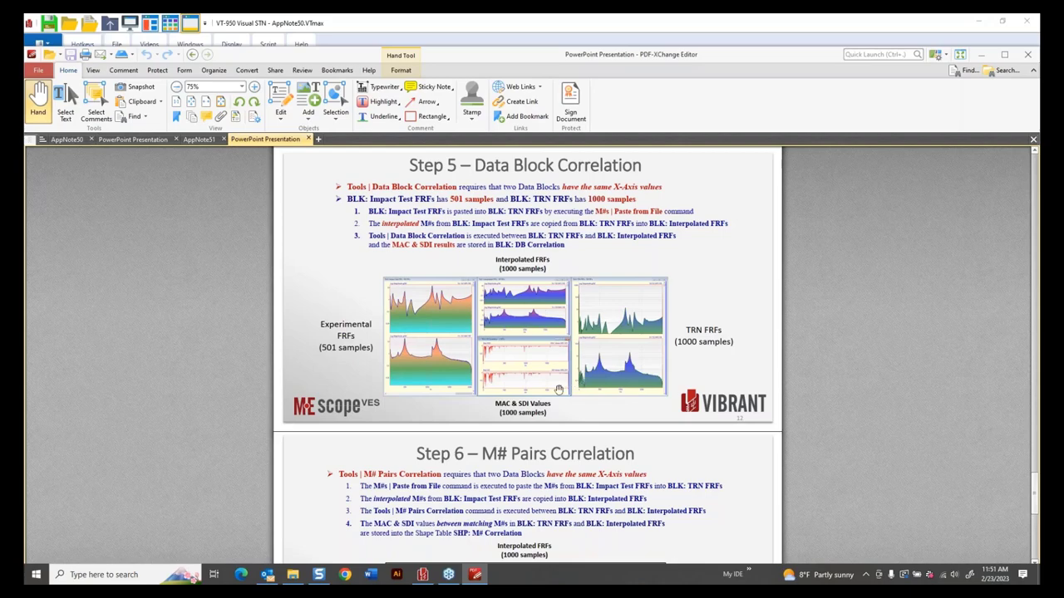
{"action": "scroll", "coordinate": [541, 378], "scroll_direction": "down", "scroll_amount": 4}
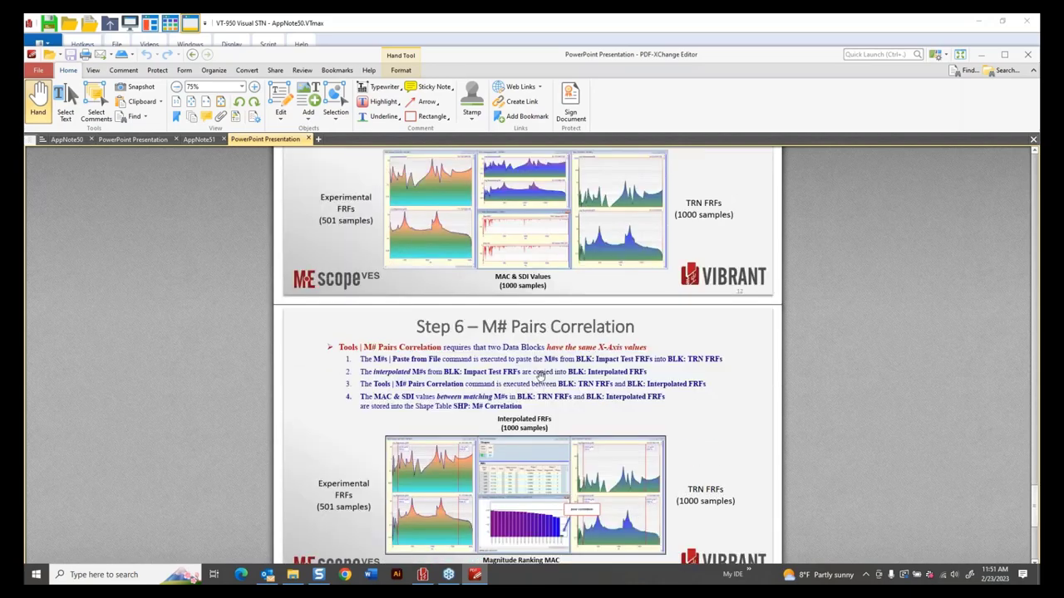
{"action": "scroll", "coordinate": [540, 378], "scroll_direction": "down", "scroll_amount": 1}
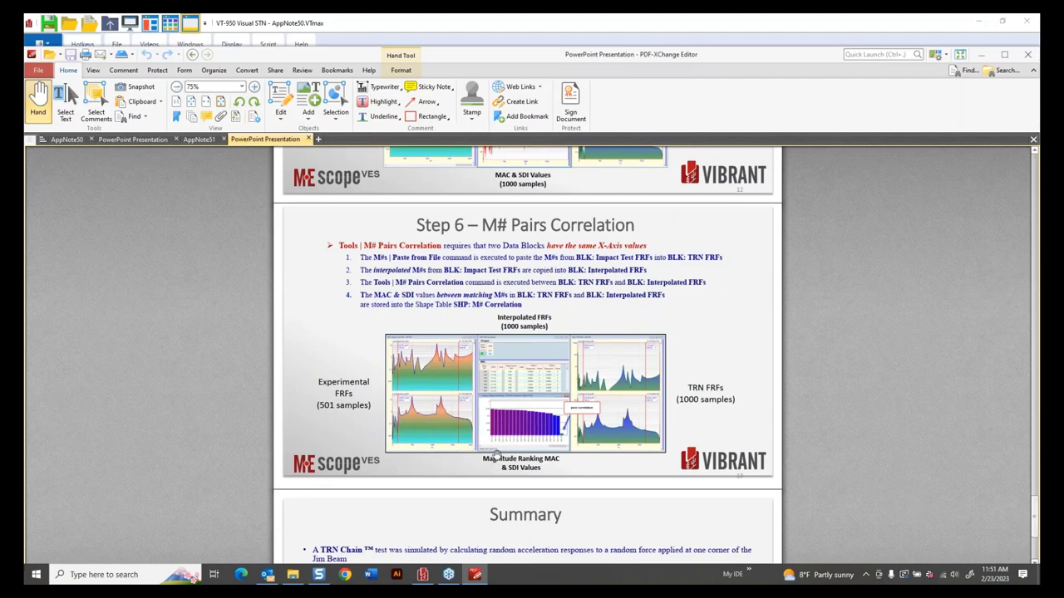
{"action": "scroll", "coordinate": [496, 449], "scroll_direction": "down", "scroll_amount": 4}
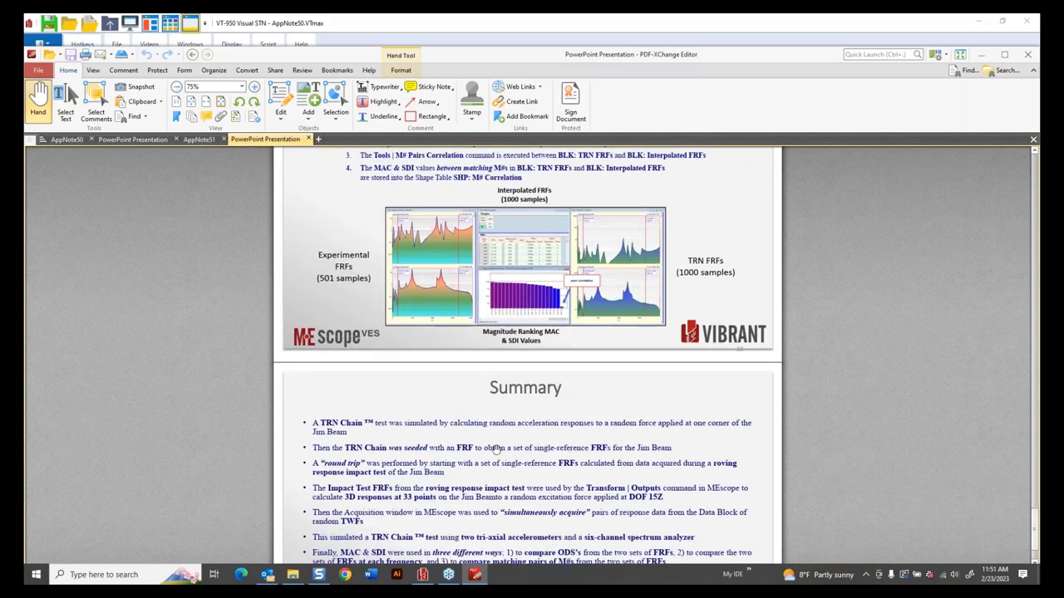
{"action": "scroll", "coordinate": [494, 443], "scroll_direction": "down", "scroll_amount": 1}
{"action": "scroll", "coordinate": [495, 443], "scroll_direction": "up", "scroll_amount": 1}
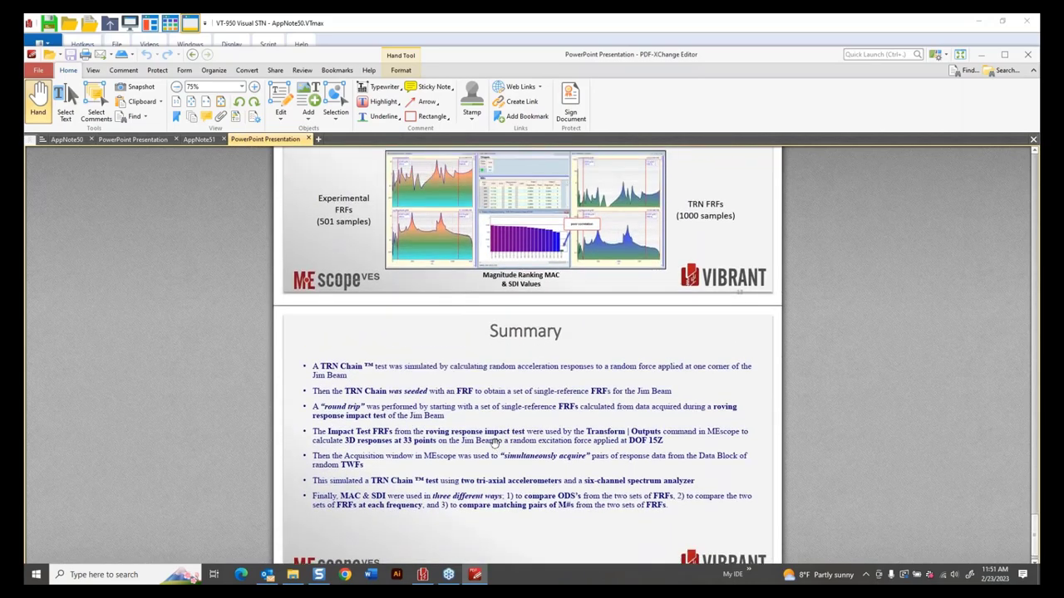
{"action": "scroll", "coordinate": [494, 442], "scroll_direction": "down", "scroll_amount": 1}
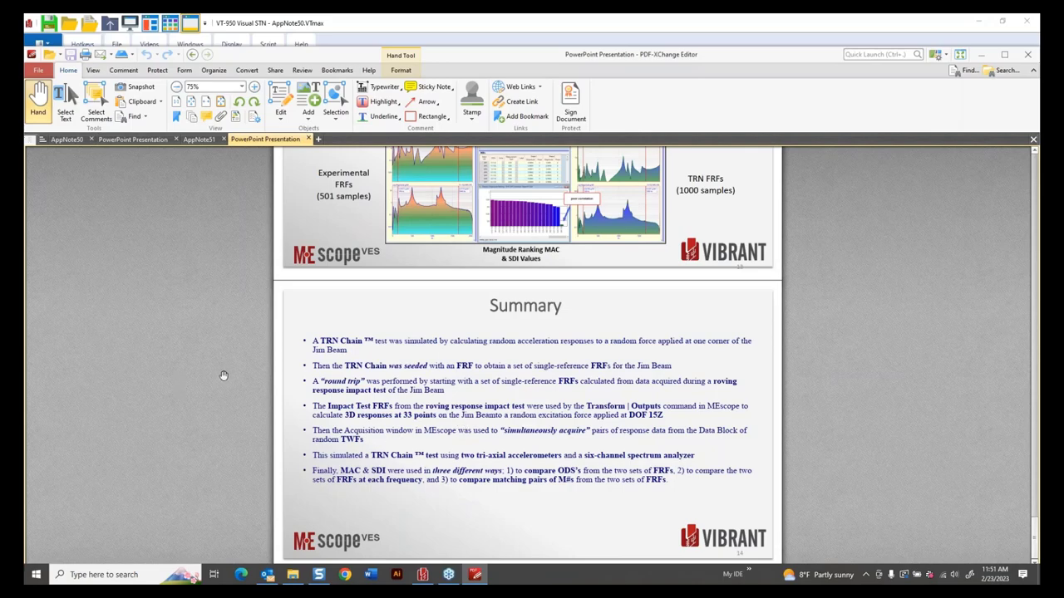
{"action": "scroll", "coordinate": [223, 376], "scroll_direction": "up", "scroll_amount": 3}
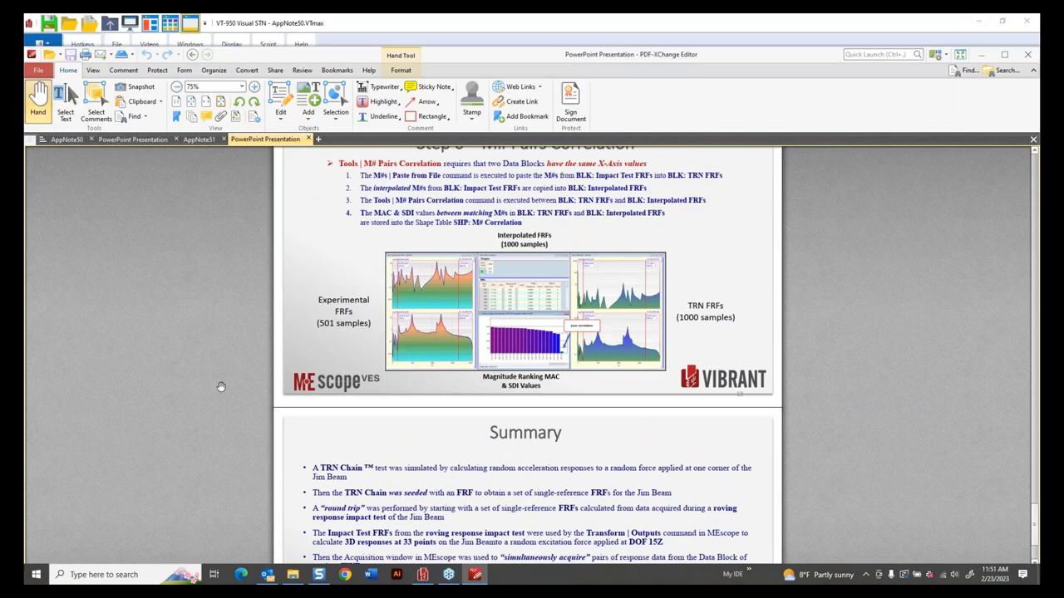
Look back over the Jim Beam correlation slides, and review the aluminum plate presentation from Summary back to The TRN Chain slide
{"action": "scroll", "coordinate": [273, 374], "scroll_direction": "up", "scroll_amount": 5}
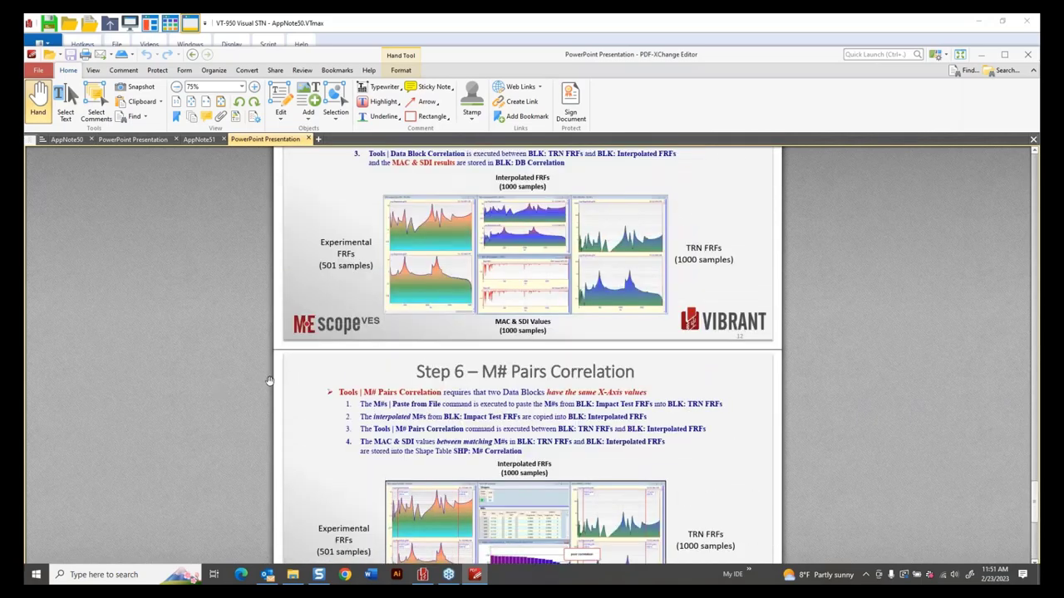
{"action": "scroll", "coordinate": [269, 381], "scroll_direction": "up", "scroll_amount": 2}
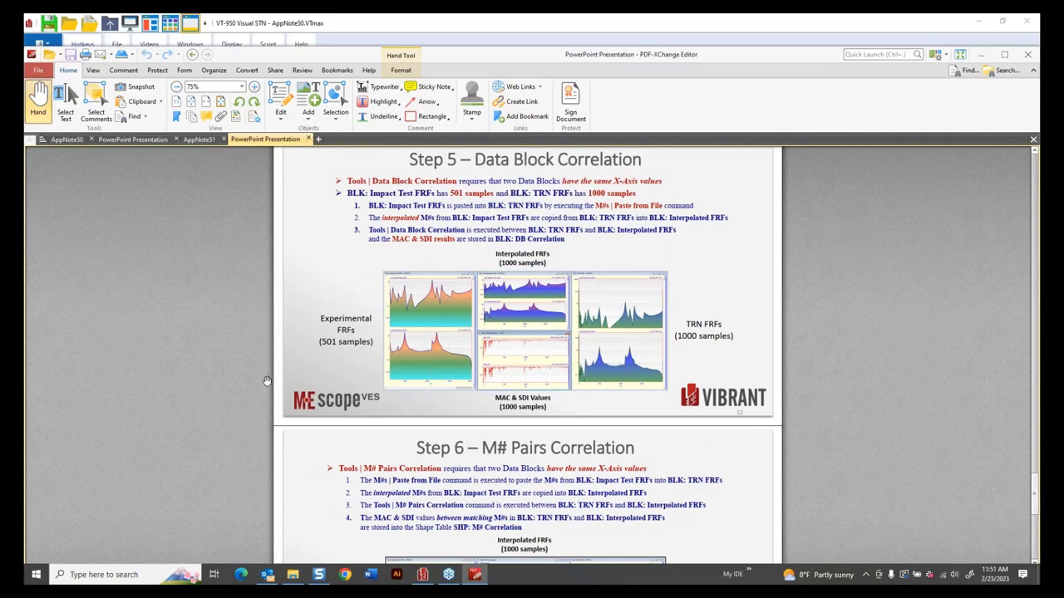
{"action": "left_click", "coordinate": [128, 140]}
{"action": "scroll", "coordinate": [257, 311], "scroll_direction": "up", "scroll_amount": 1}
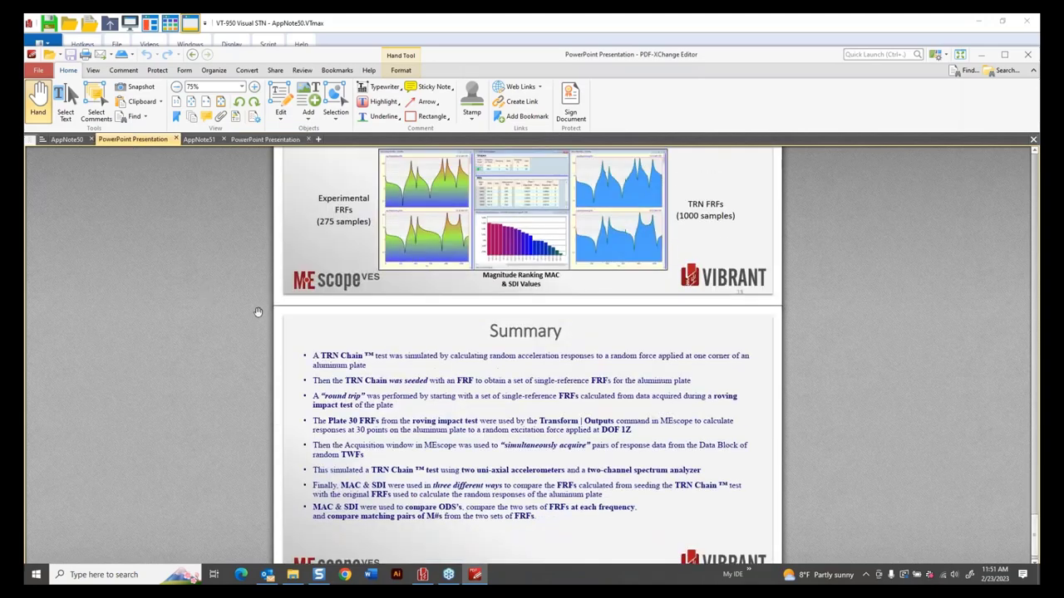
{"action": "scroll", "coordinate": [258, 311], "scroll_direction": "up", "scroll_amount": 5}
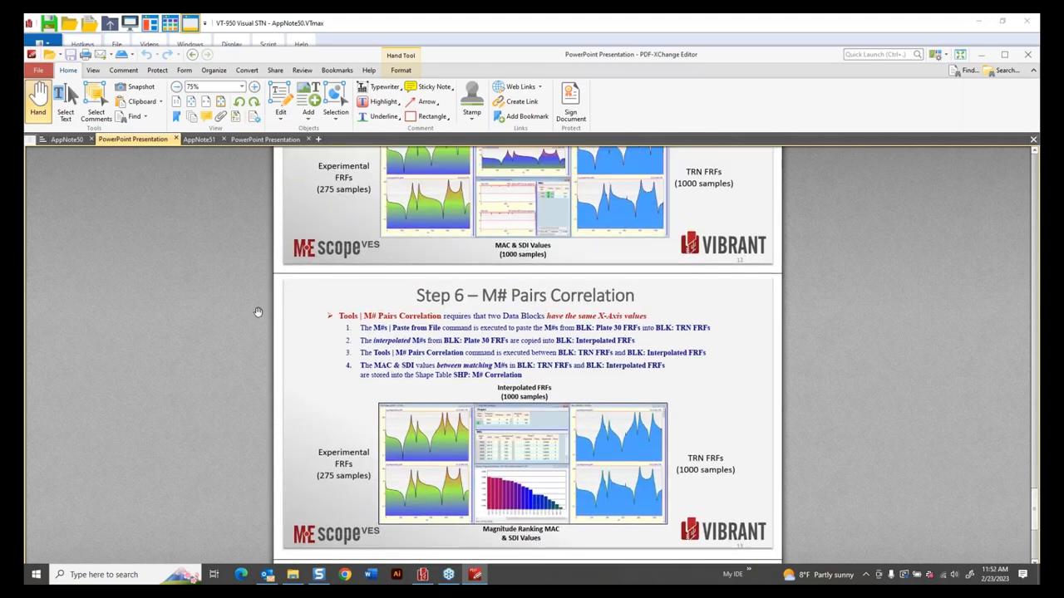
{"action": "scroll", "coordinate": [258, 312], "scroll_direction": "up", "scroll_amount": 4}
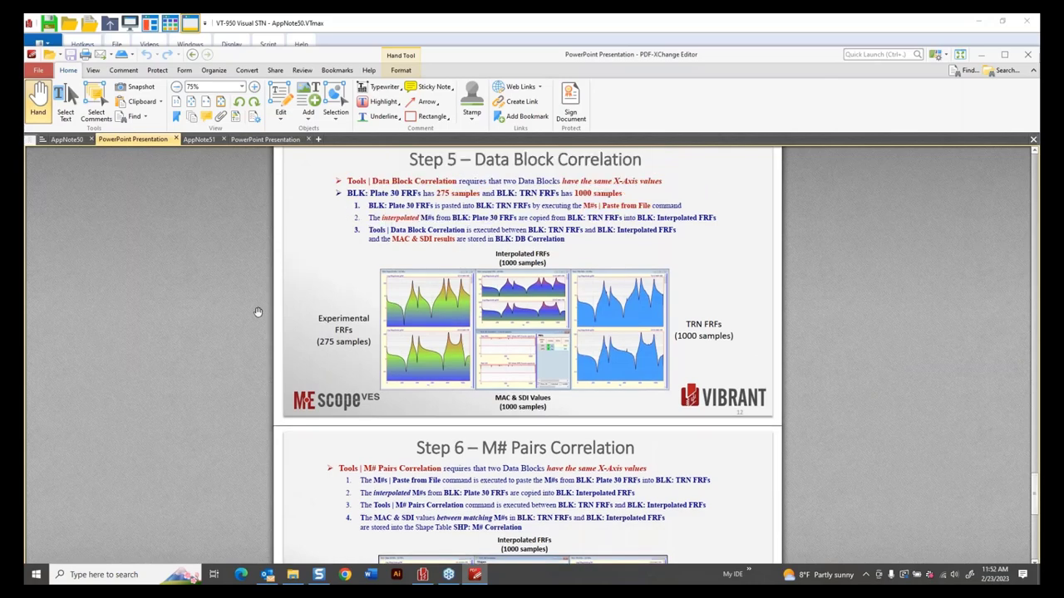
{"action": "scroll", "coordinate": [258, 312], "scroll_direction": "up", "scroll_amount": 3}
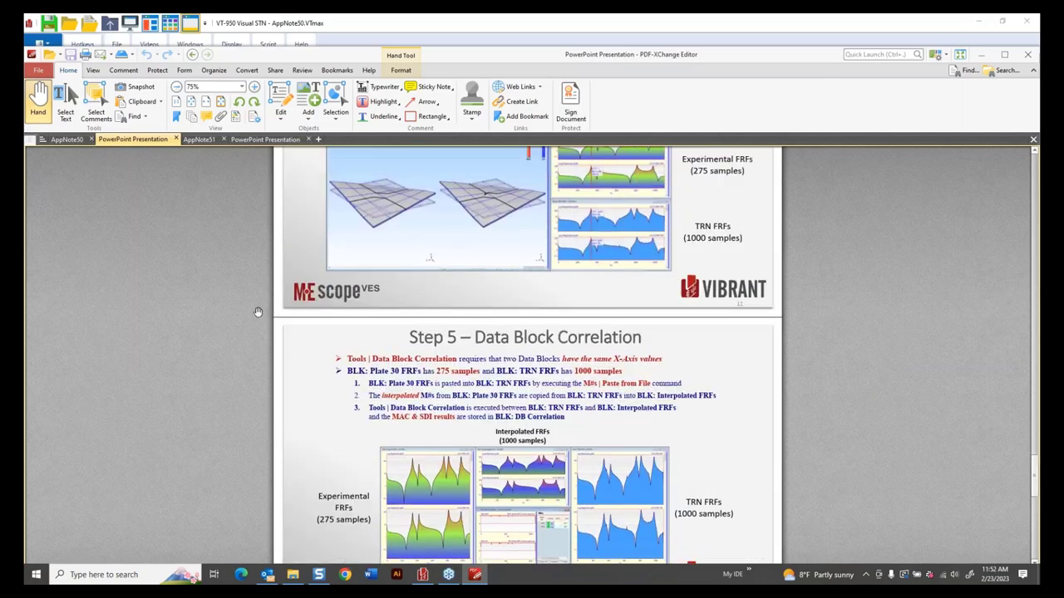
{"action": "scroll", "coordinate": [257, 311], "scroll_direction": "up", "scroll_amount": 4}
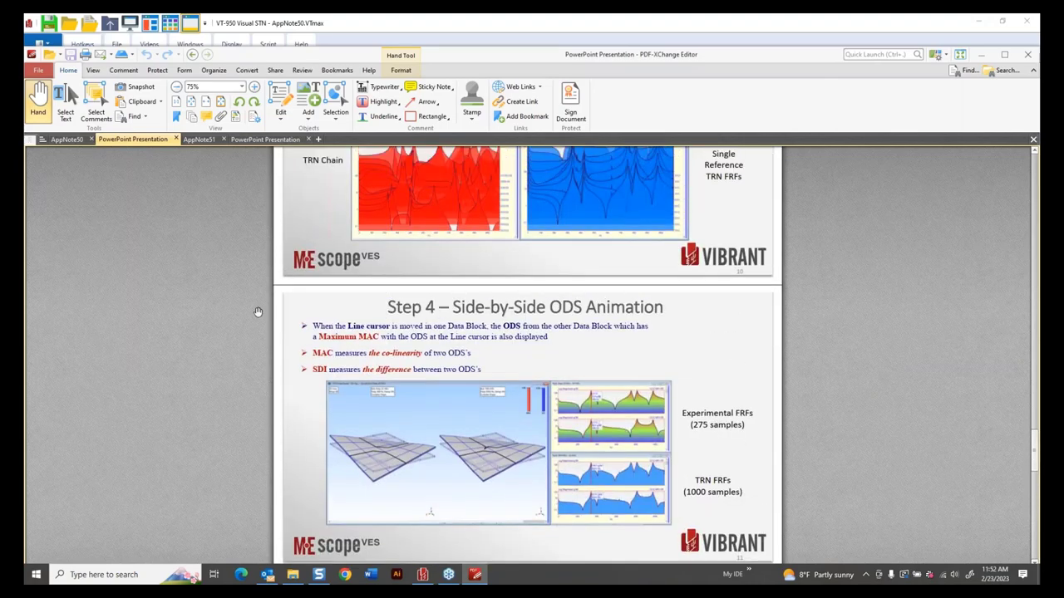
{"action": "scroll", "coordinate": [258, 312], "scroll_direction": "up", "scroll_amount": 5}
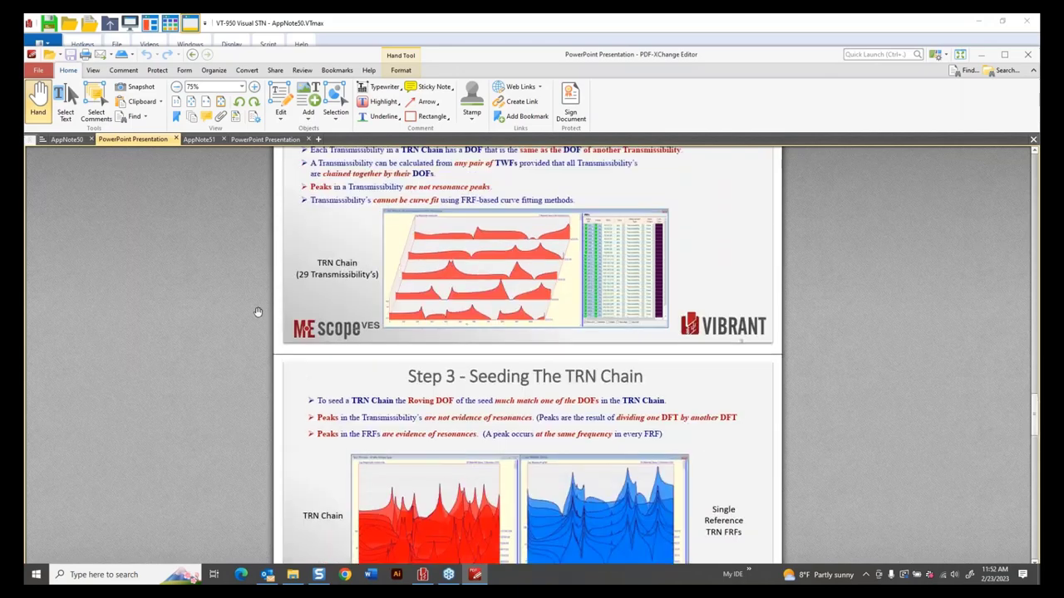
{"action": "scroll", "coordinate": [257, 312], "scroll_direction": "up", "scroll_amount": 2}
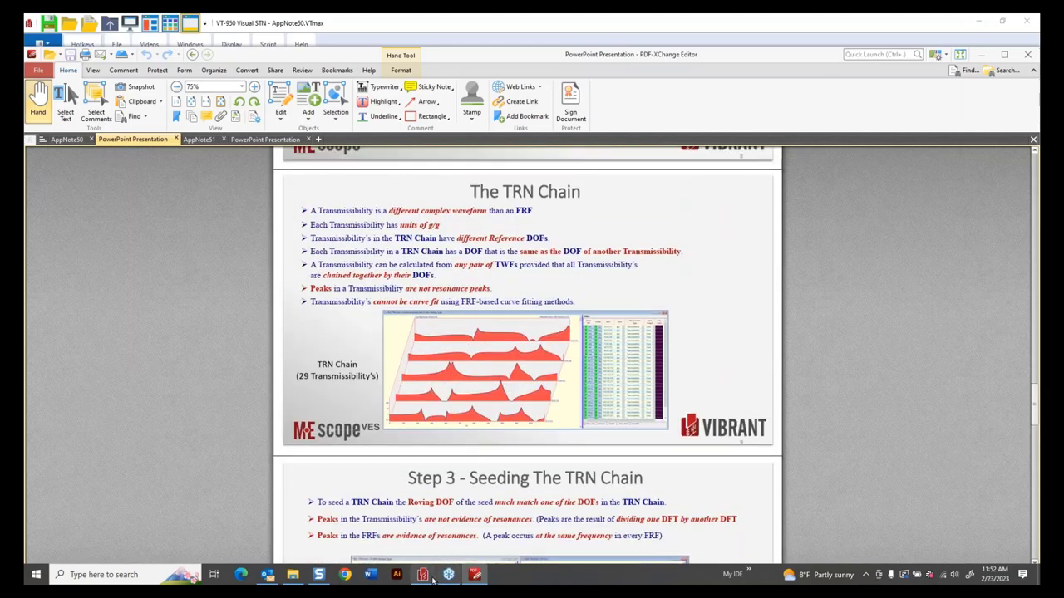
Switch to MEscope and run the Calculate Random Responses step, acknowledging its message
{"action": "mouse_move", "coordinate": [430, 578]}
{"action": "left_click", "coordinate": [391, 517]}
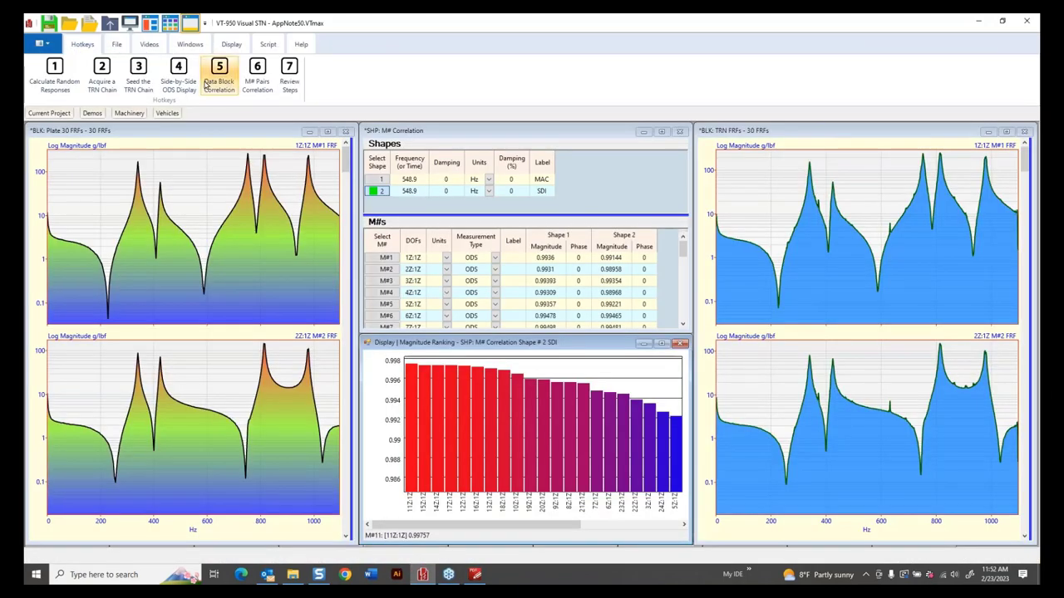
{"action": "left_click", "coordinate": [55, 75]}
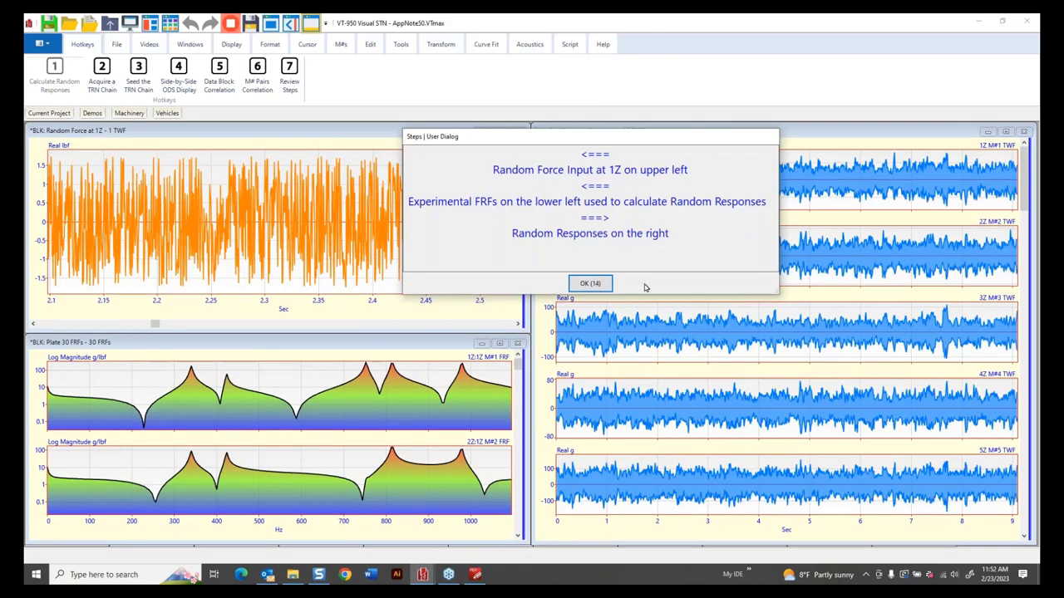
{"action": "left_click", "coordinate": [592, 284]}
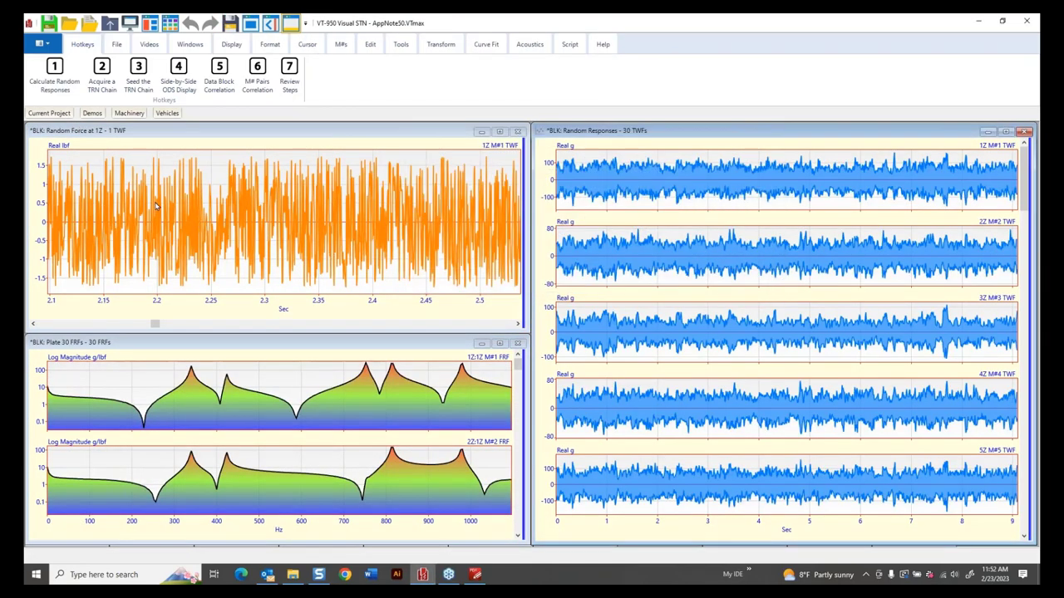
Run the Acquire a TRN Chain step, declining to continue the acquisition and acknowledging the messages
{"action": "left_click", "coordinate": [98, 71]}
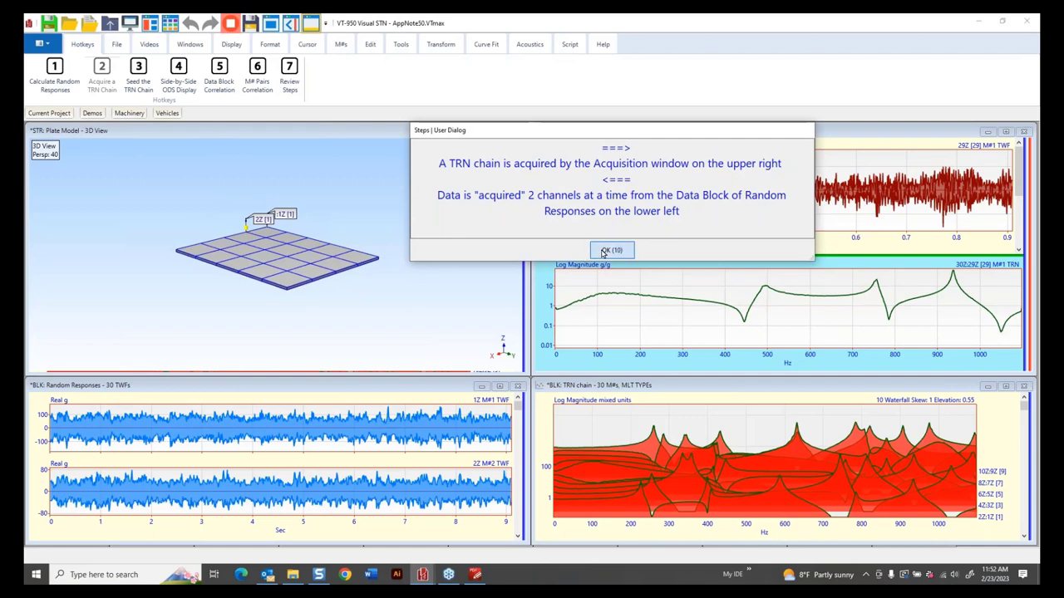
{"action": "left_click", "coordinate": [604, 252]}
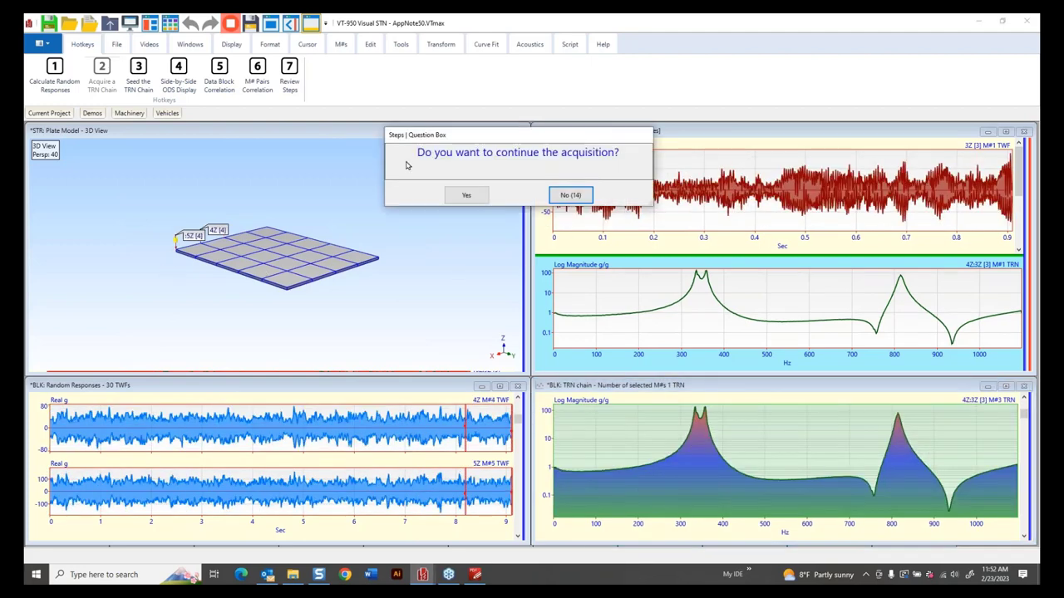
{"action": "left_click", "coordinate": [564, 195]}
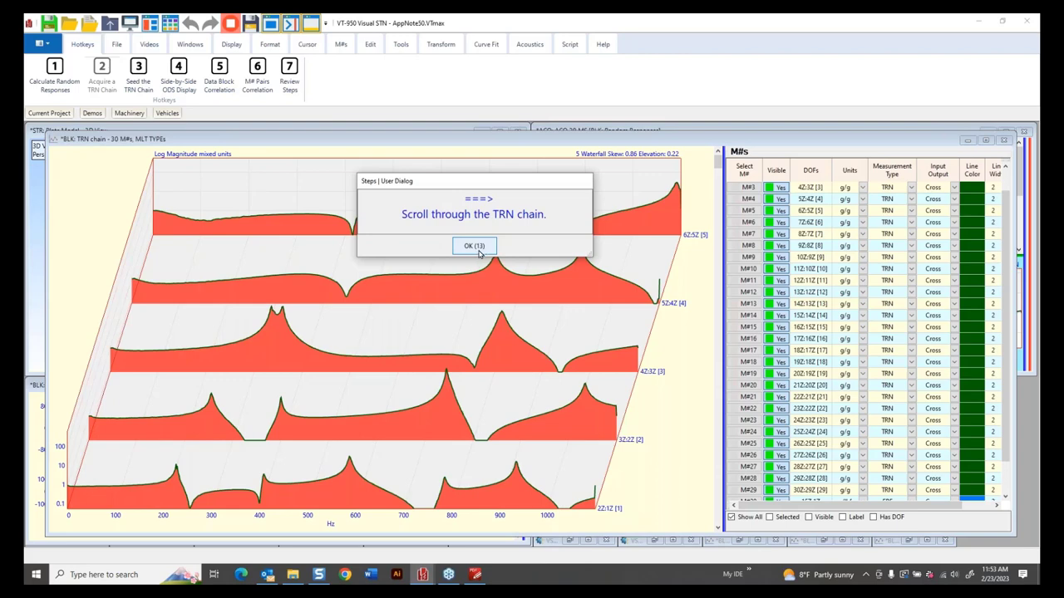
{"action": "left_click", "coordinate": [480, 250]}
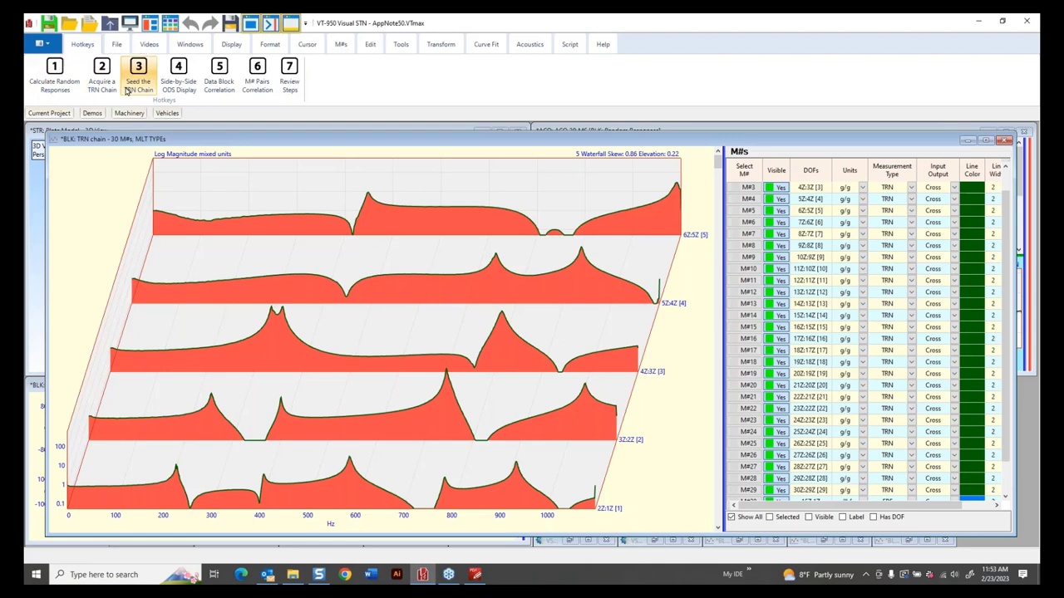
Run the Acquire a TRN Chain step again and answer its prompts to display the TRN chain waterfall
{"action": "left_click", "coordinate": [101, 70]}
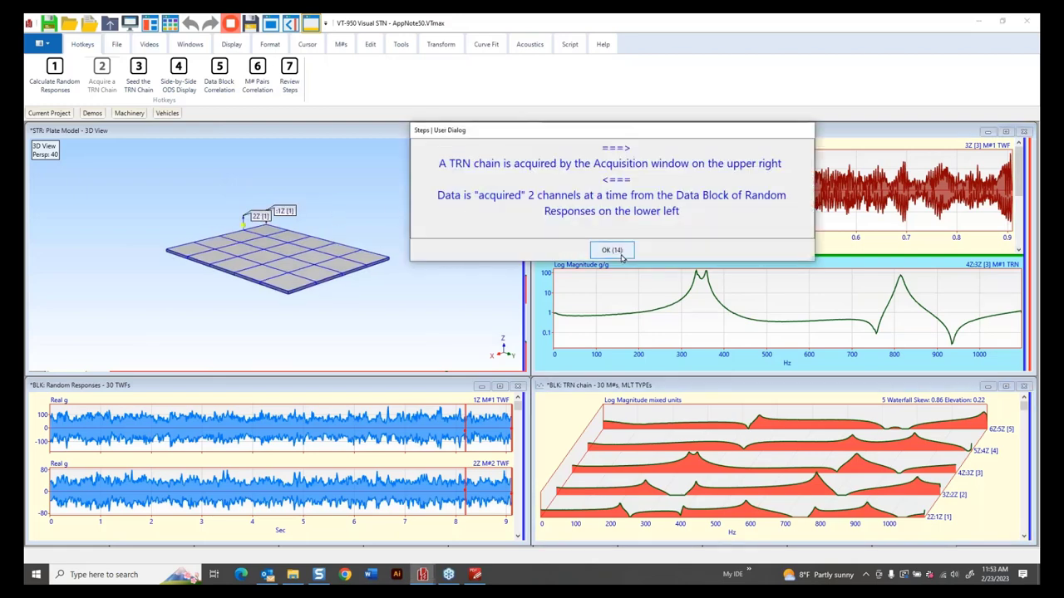
{"action": "left_click", "coordinate": [619, 252]}
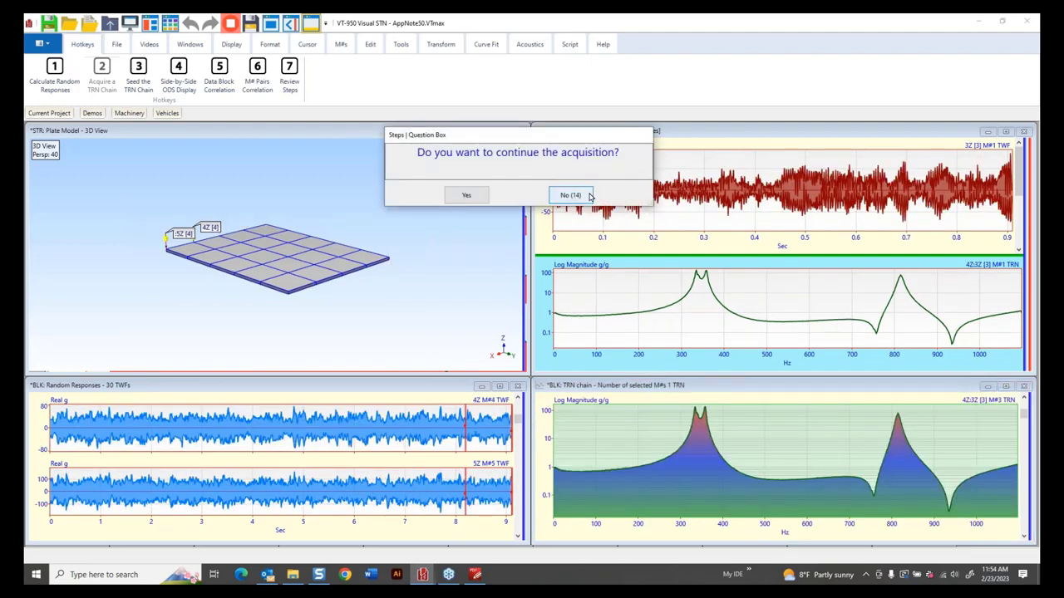
{"action": "left_click", "coordinate": [466, 194]}
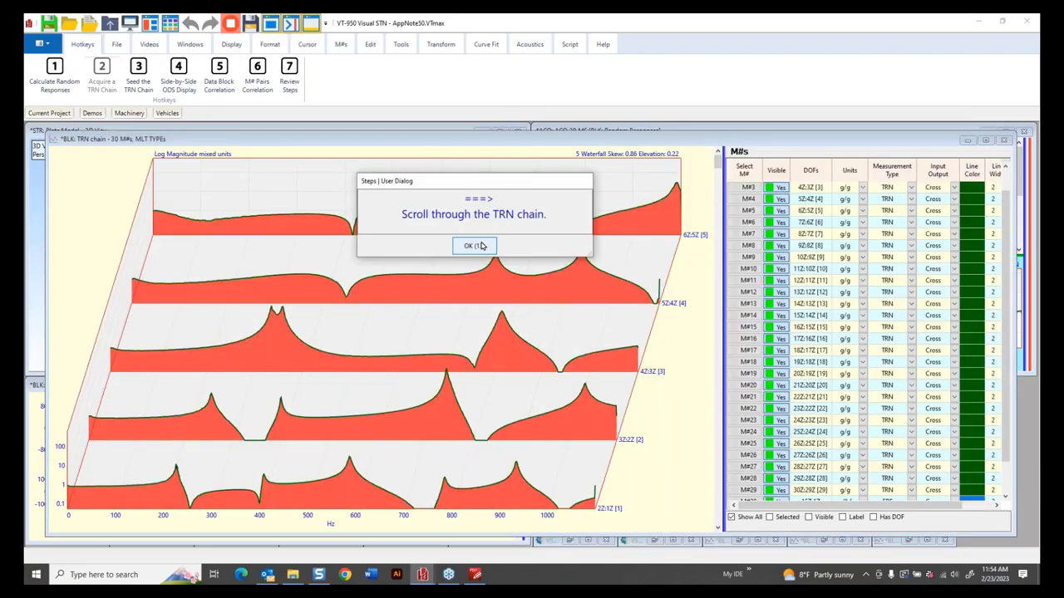
{"action": "left_click", "coordinate": [477, 246]}
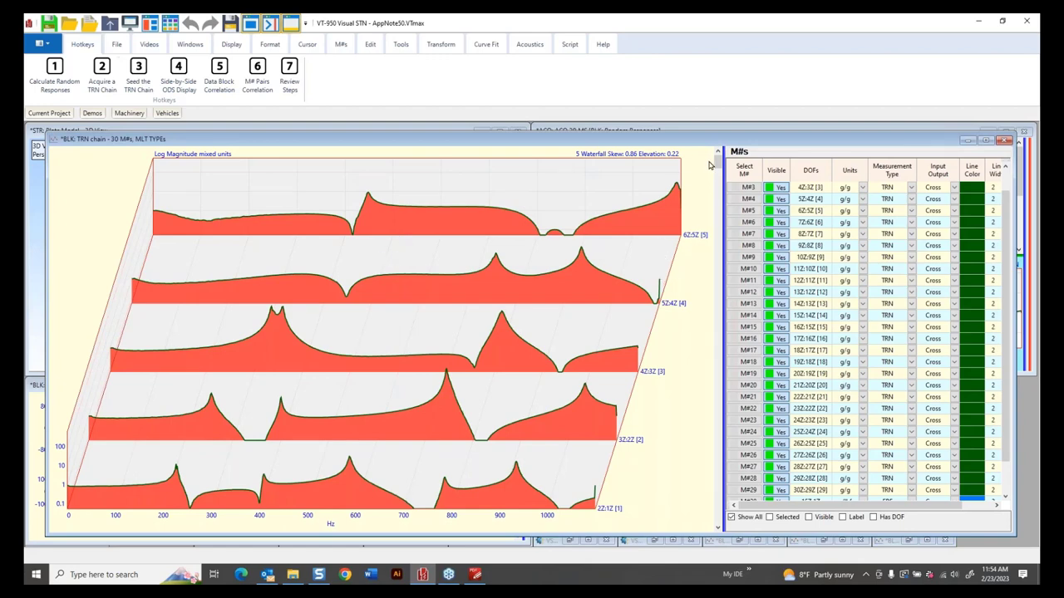
Look through all the Transmissibilities in the TRN chain waterfall, and examine the first ones closely along the frequency axis
{"action": "left_click_drag", "start_coordinate": [718, 162], "coordinate": [699, 509]}
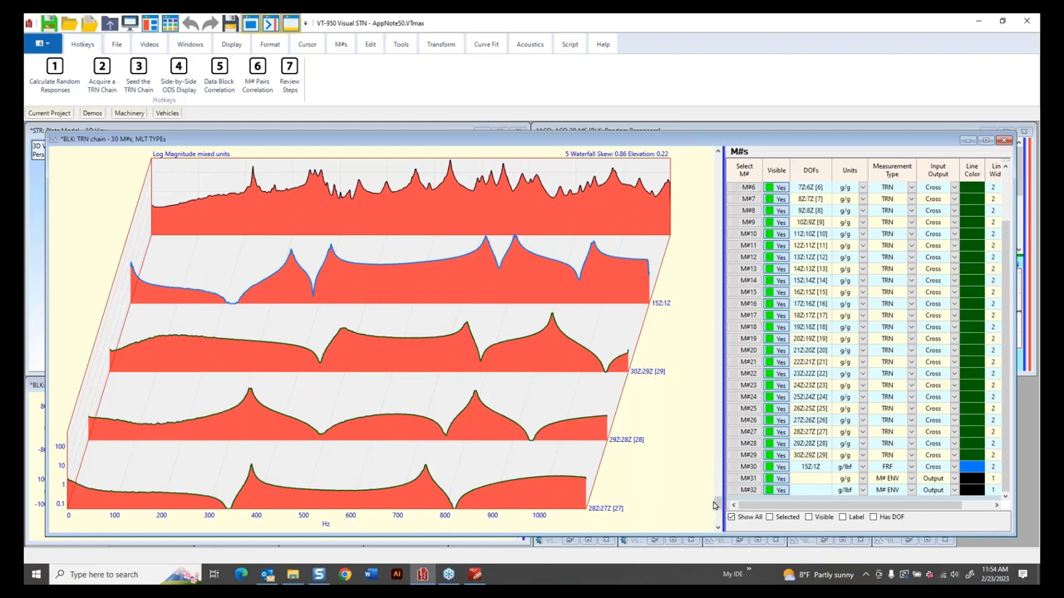
{"action": "left_click_drag", "start_coordinate": [713, 504], "coordinate": [725, 155]}
{"action": "scroll", "coordinate": [347, 290], "scroll_direction": "up", "scroll_amount": 2}
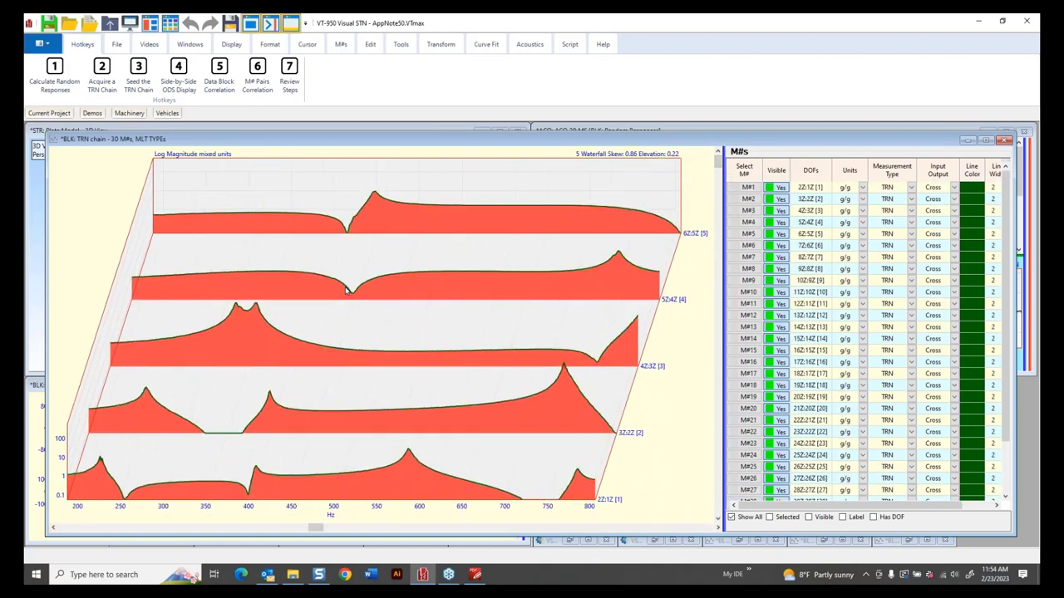
{"action": "scroll", "coordinate": [347, 289], "scroll_direction": "down", "scroll_amount": 3}
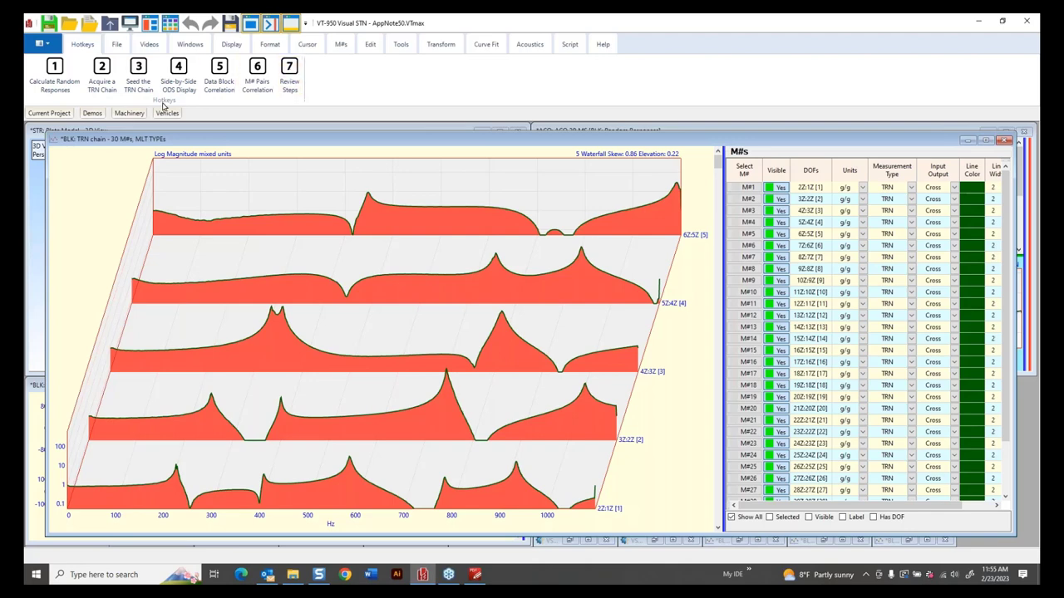
Open the TRN FRFs script behind the Seed the TRN Chain step and look through its script steps
{"action": "left_click", "coordinate": [136, 76]}
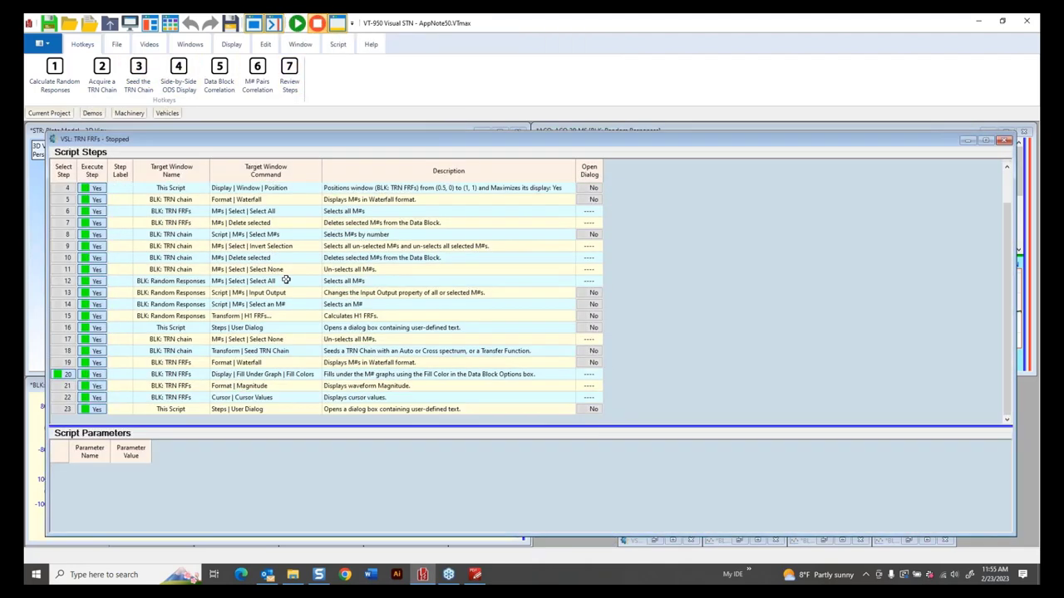
{"action": "scroll", "coordinate": [286, 280], "scroll_direction": "up", "scroll_amount": 1}
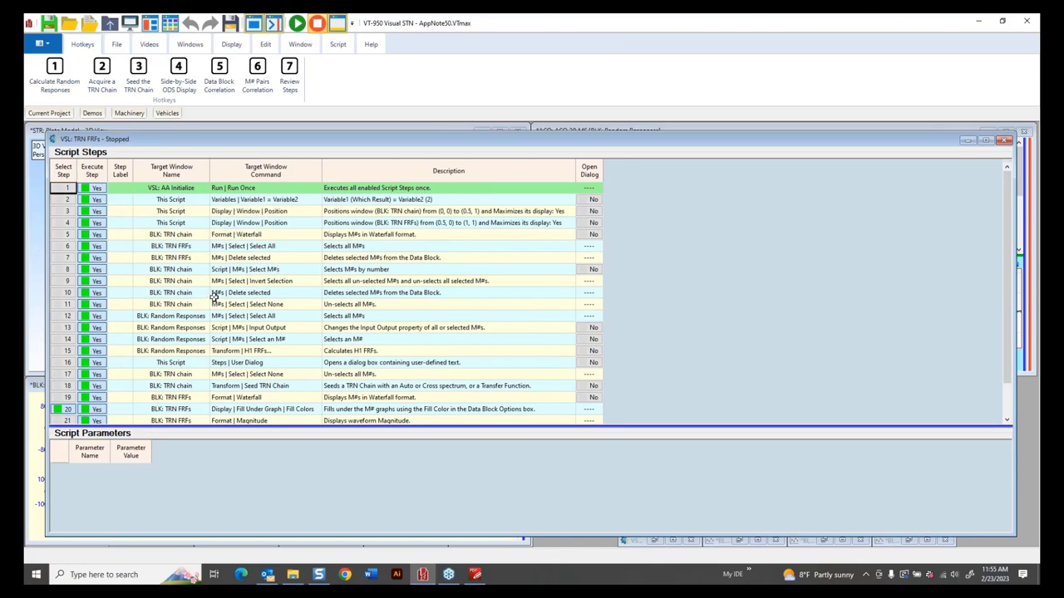
{"action": "scroll", "coordinate": [215, 297], "scroll_direction": "down", "scroll_amount": 1}
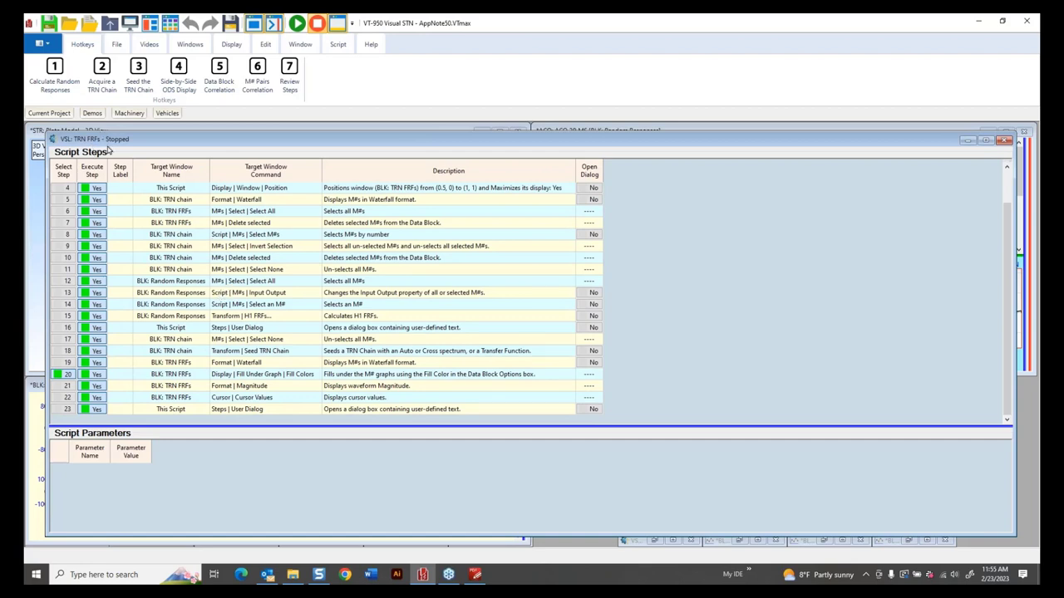
Run the Side-by-Side ODS Display step and move the Plate 30 FRFs line cursor to the peak at 816 Hz
{"action": "left_click", "coordinate": [178, 73]}
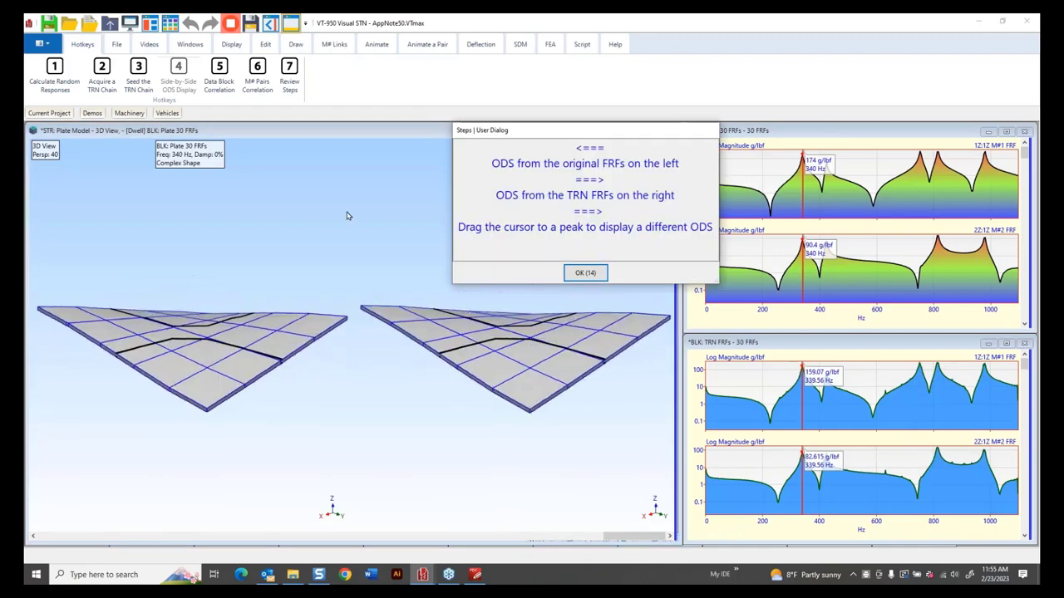
{"action": "left_click", "coordinate": [585, 273]}
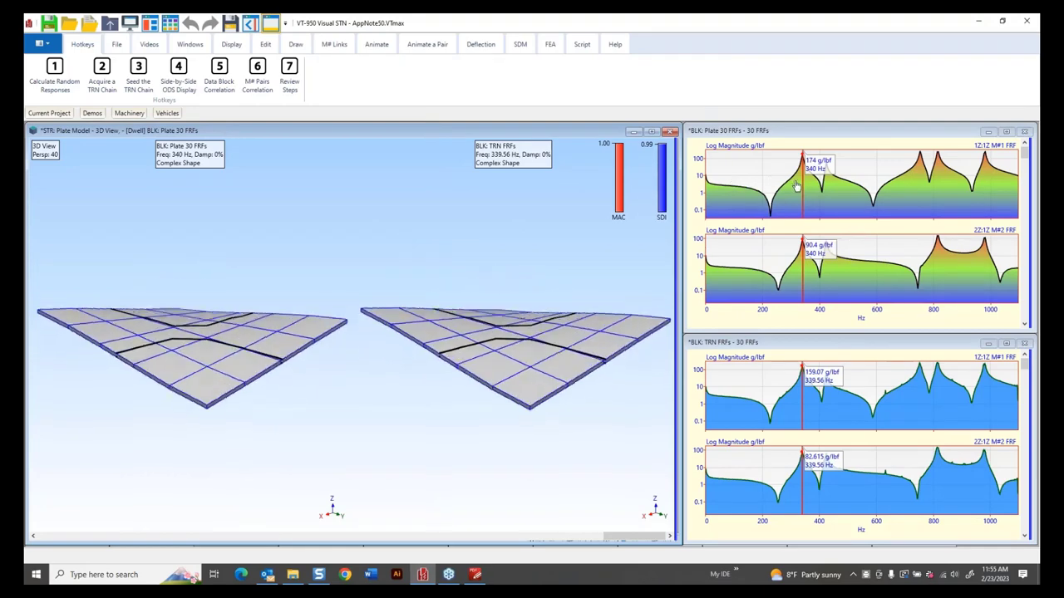
{"action": "left_click_drag", "start_coordinate": [796, 186], "coordinate": [938, 204]}
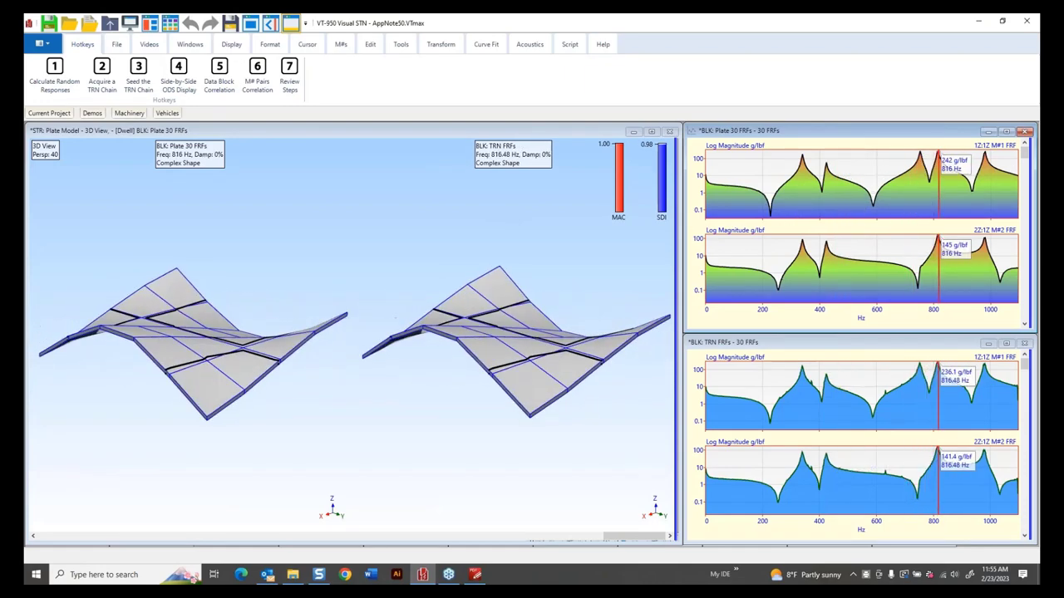